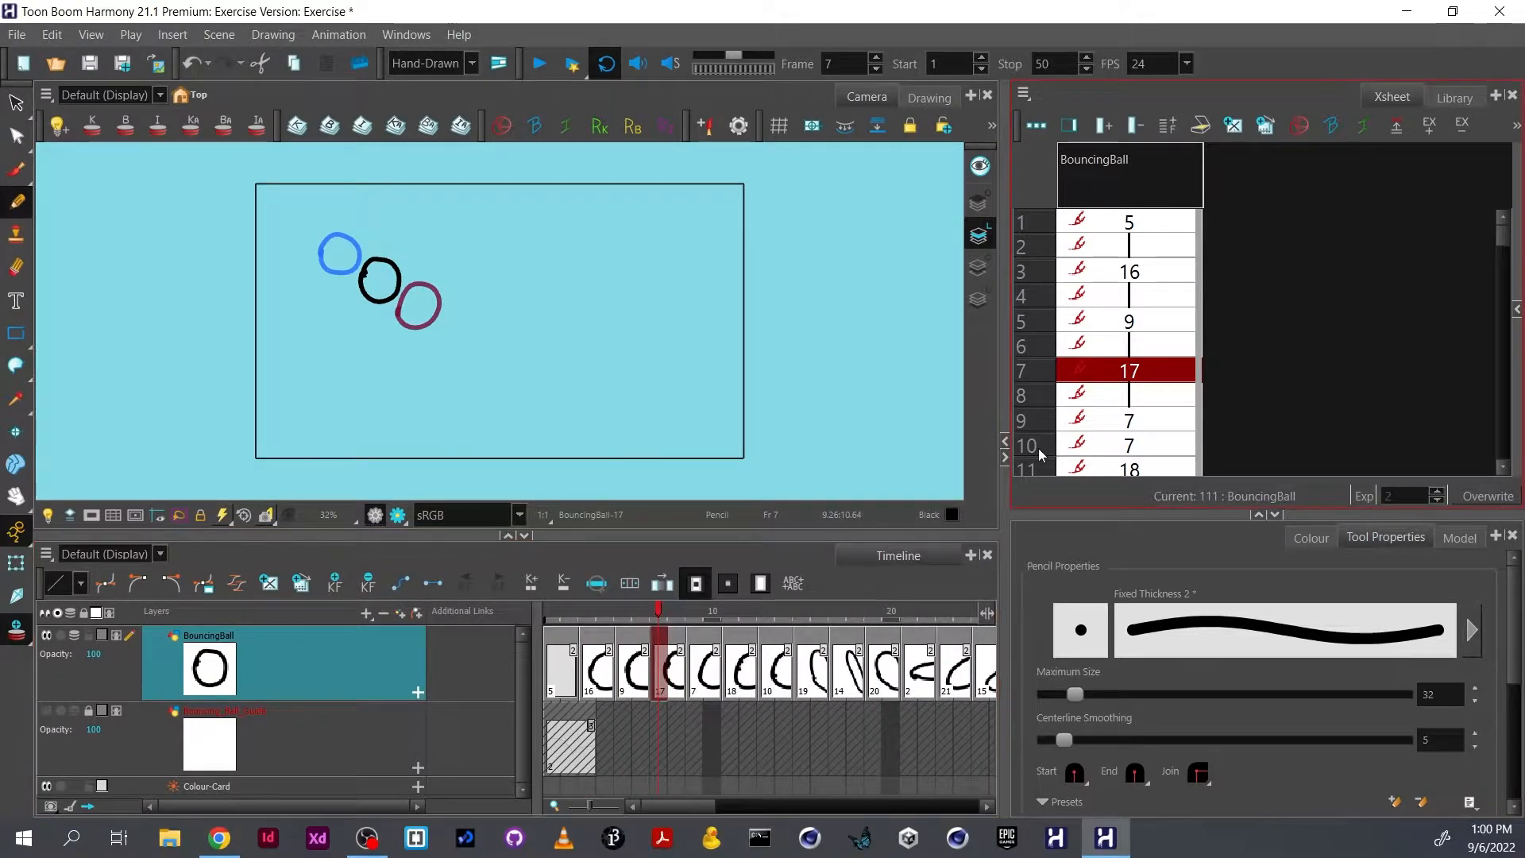
- Create a new drawing at frame 20 of the BouncingBall layer and sketch the in-between squashing ball using the onion-skinned neighbours
{"action": "left_click", "coordinate": [568, 679]}
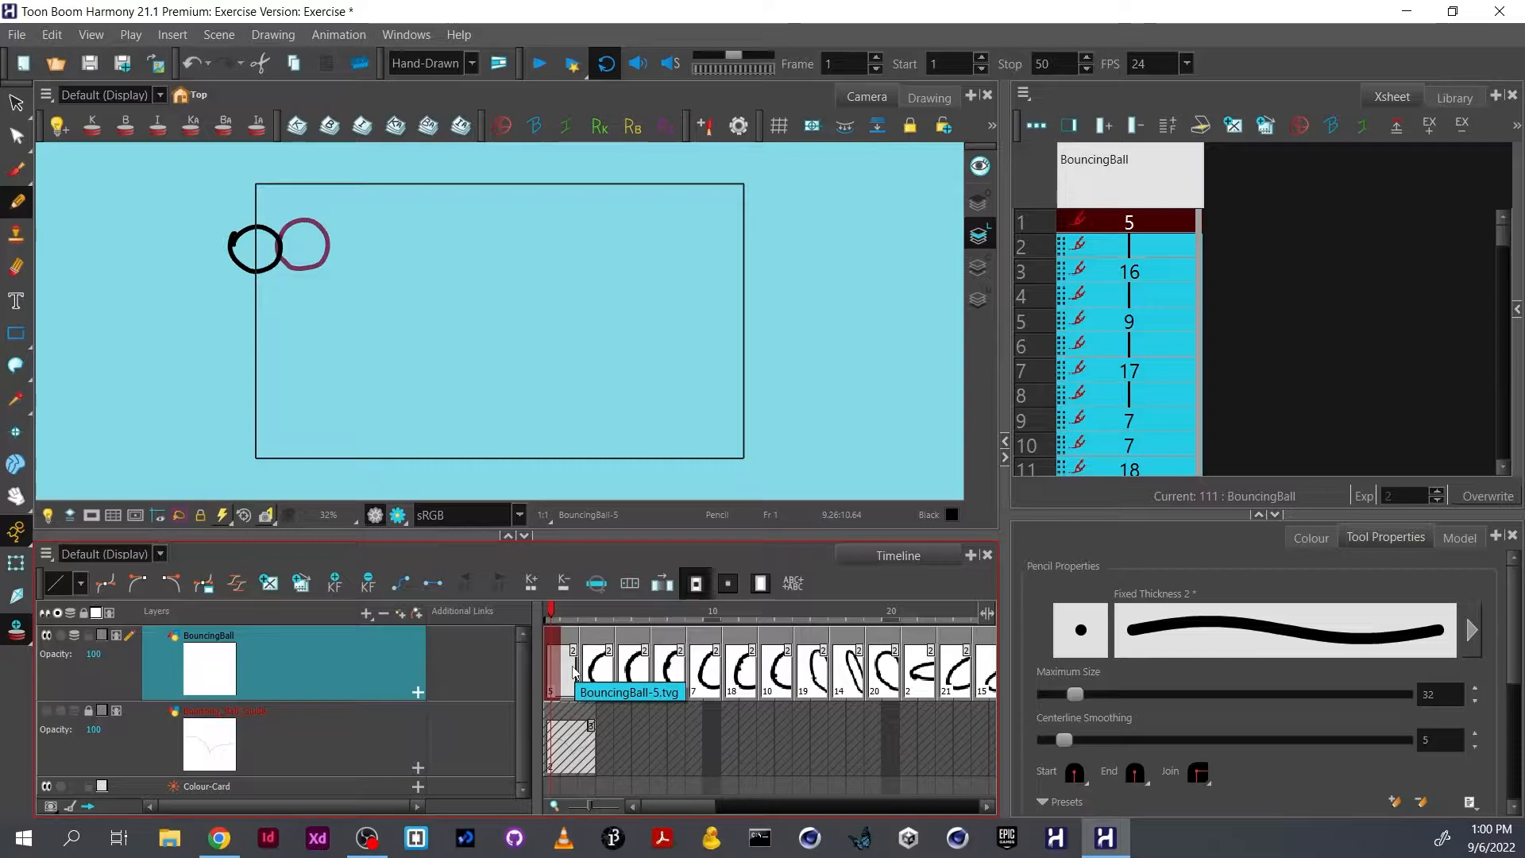
{"action": "left_click_drag", "start_coordinate": [559, 609], "coordinate": [702, 659]}
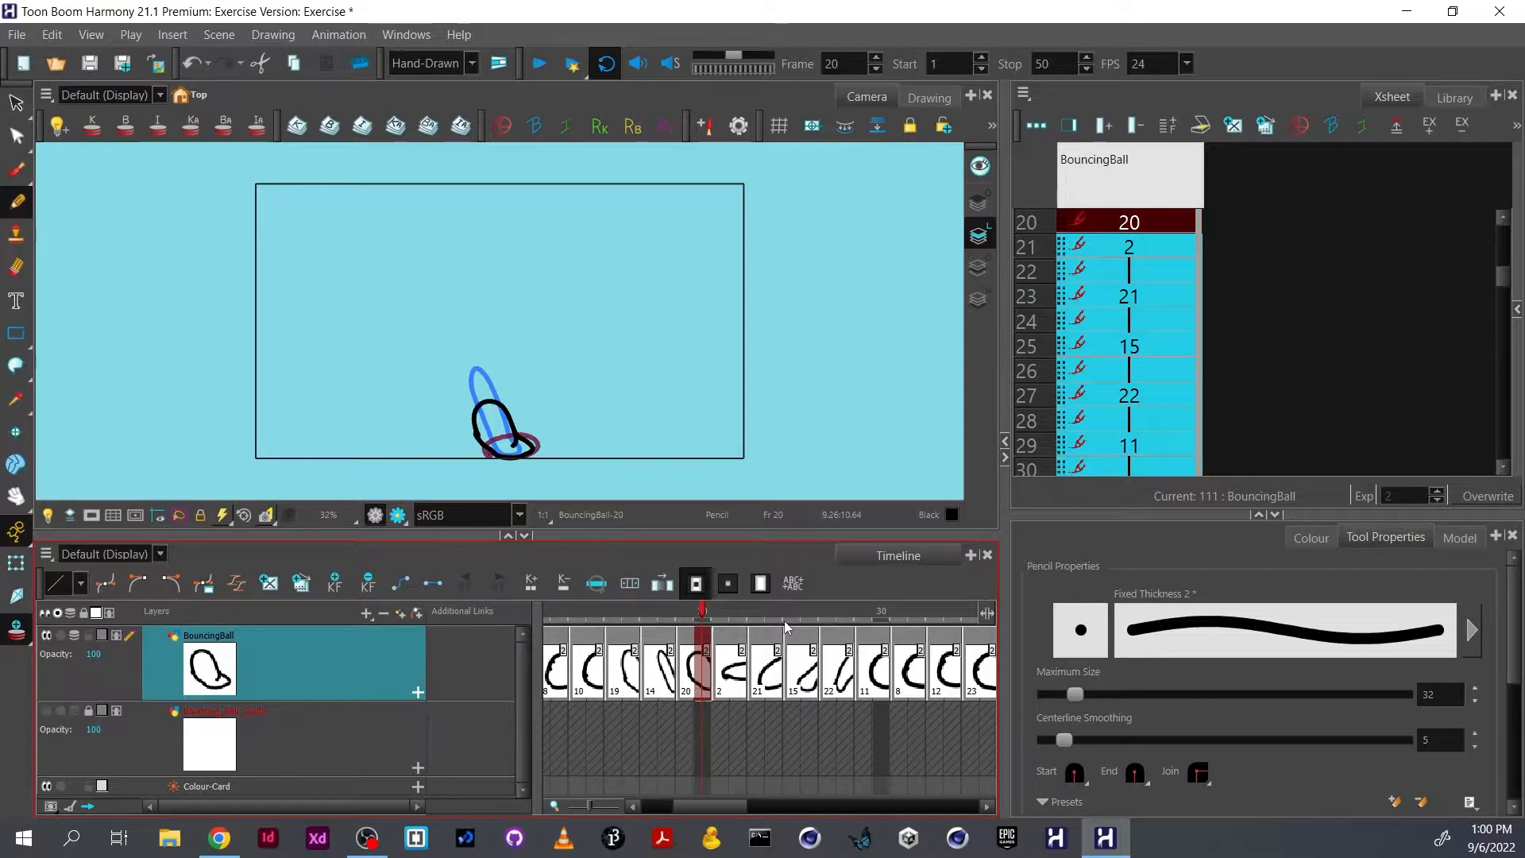
{"action": "key", "text": "alt+shift+r"}
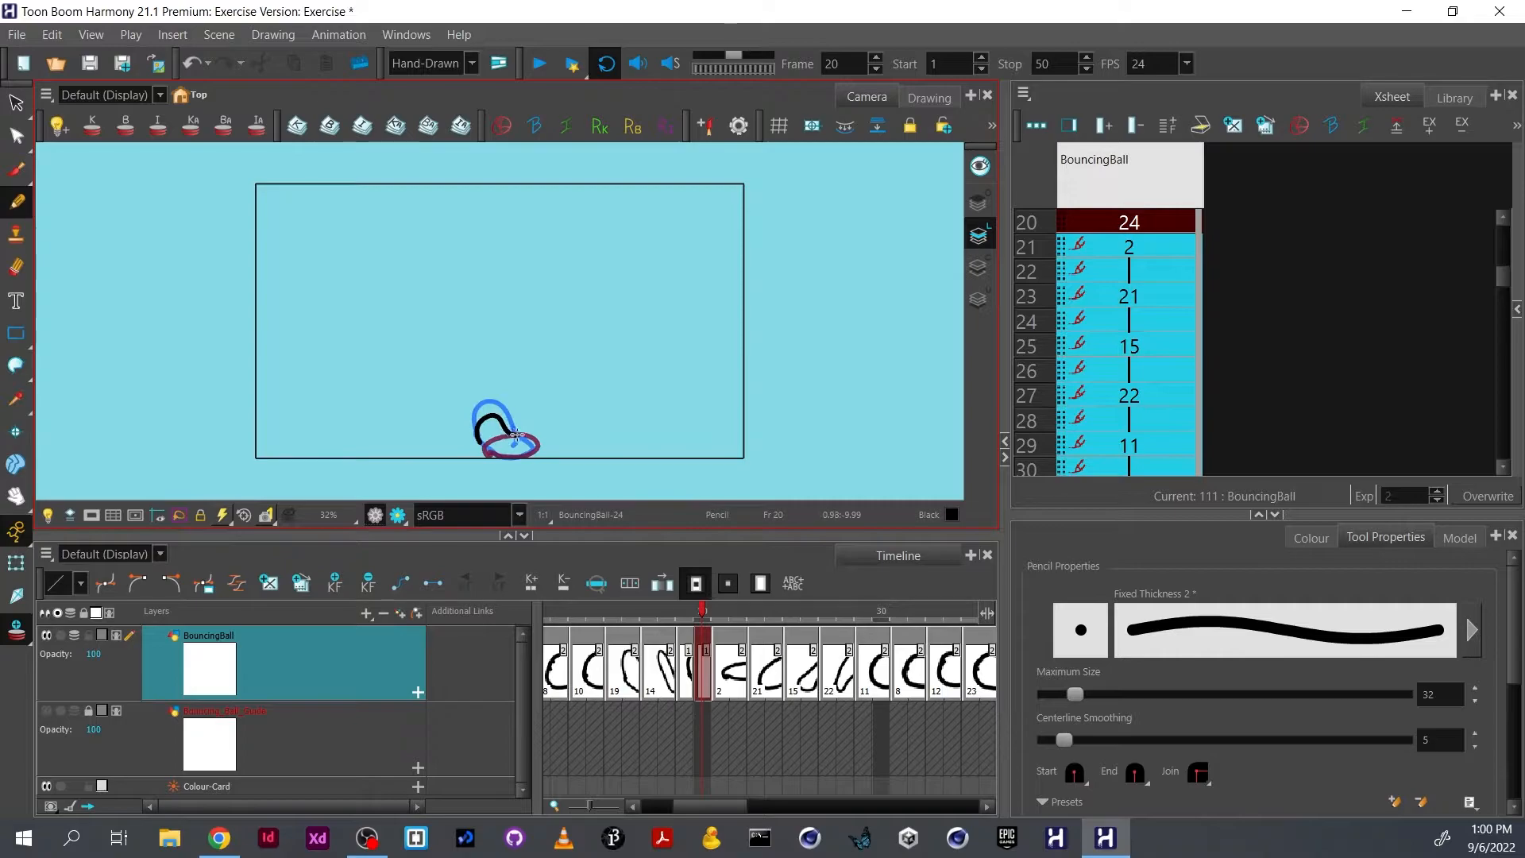
{"action": "left_click_drag", "start_coordinate": [528, 449], "coordinate": [481, 407]}
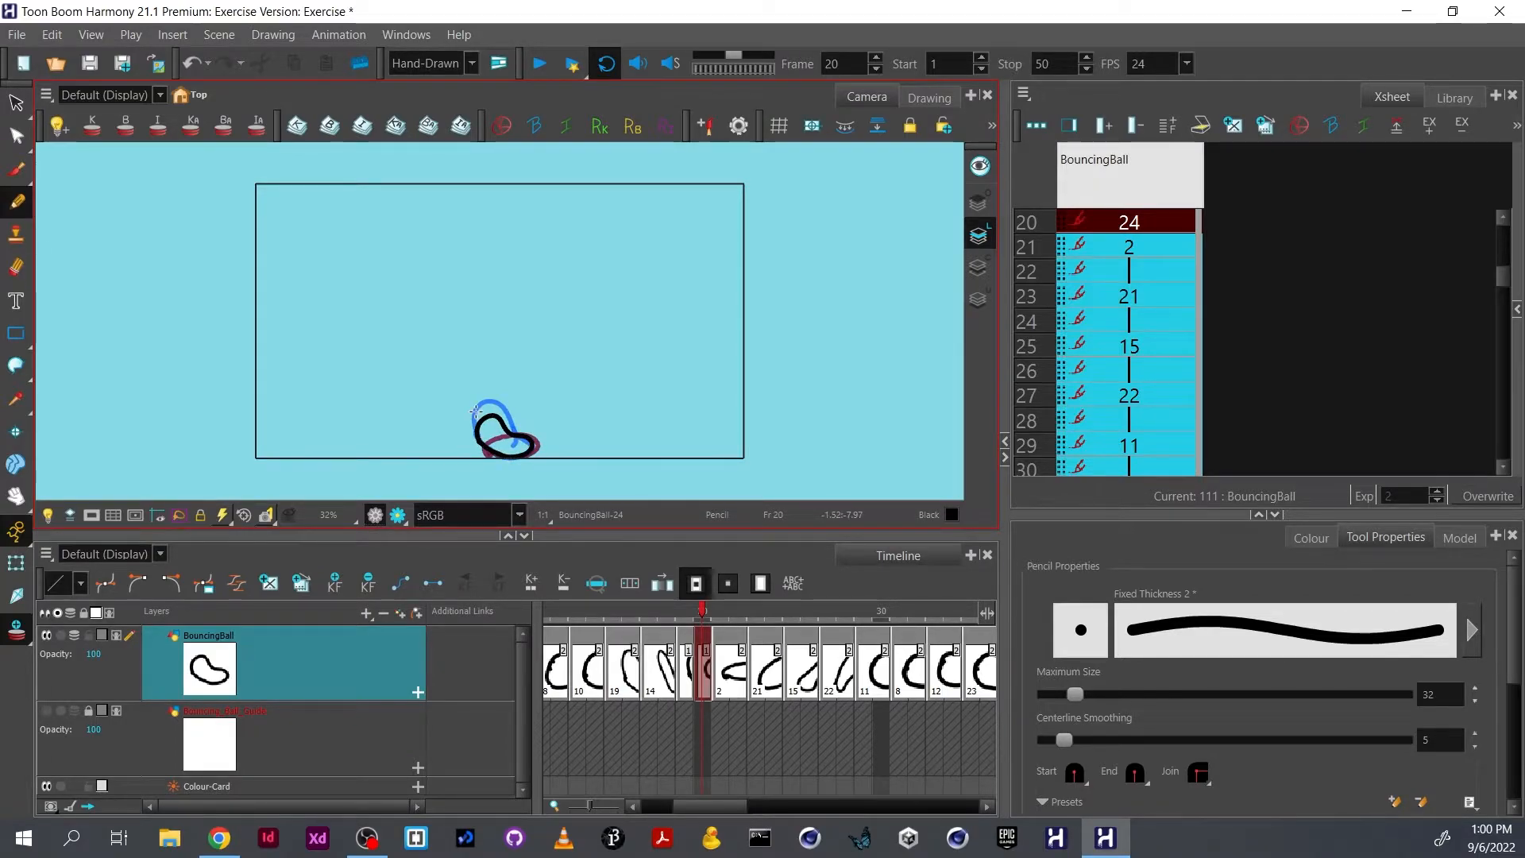
- Create a new drawing at frame 22 of the BouncingBall layer and sketch the ball in-between as it leaves the ground
{"action": "left_click", "coordinate": [739, 620]}
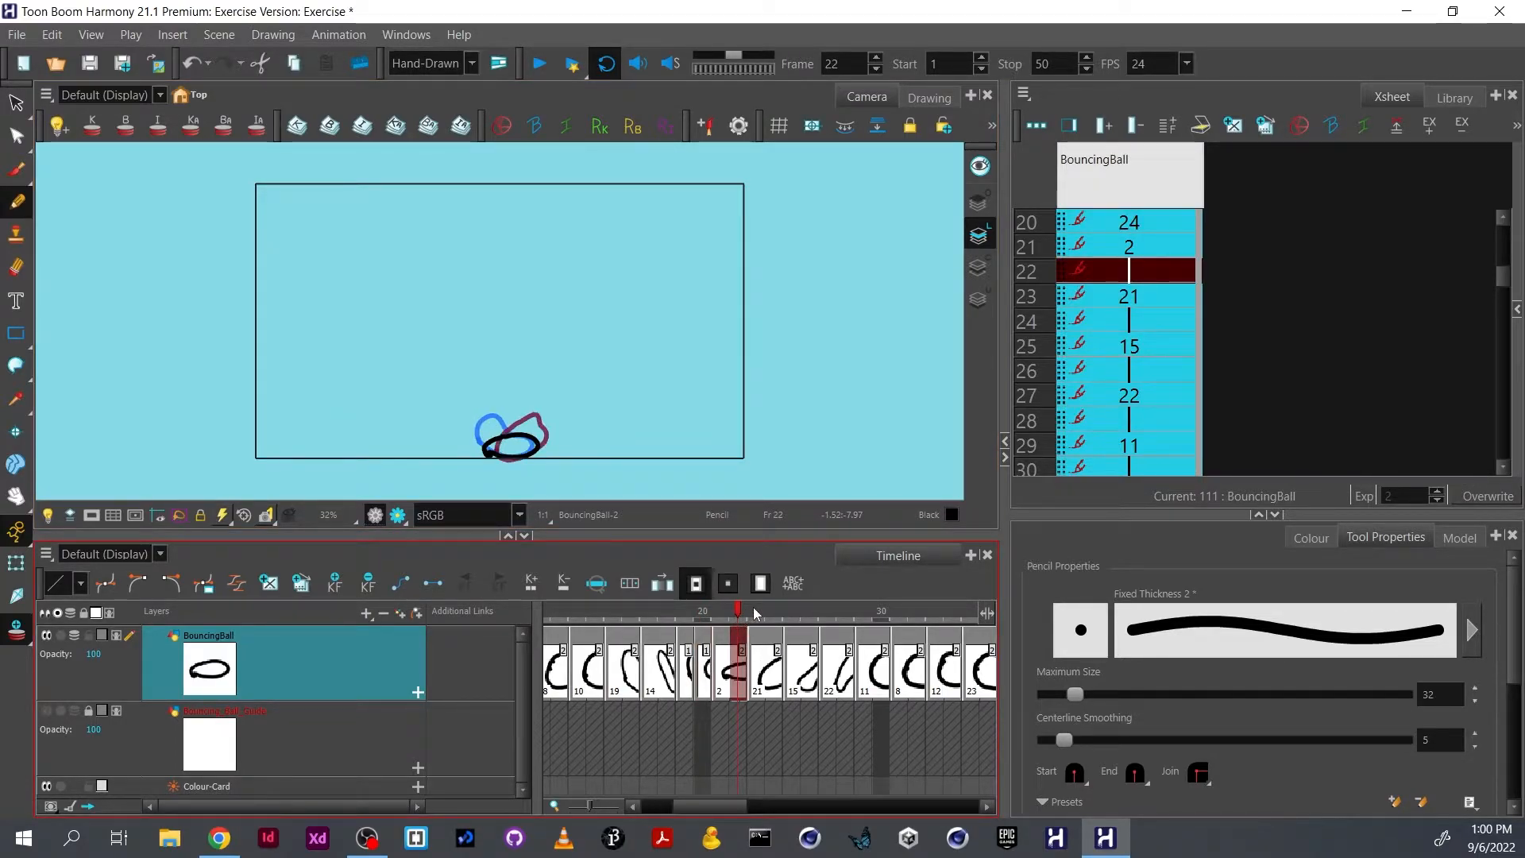
{"action": "key", "text": "alt+shift+r"}
{"action": "mouse_move", "coordinate": [534, 427]}
{"action": "left_mouse_down"}
{"action": "mouse_move", "coordinate": [537, 454]}
{"action": "mouse_move", "coordinate": [502, 458]}
{"action": "left_mouse_up"}
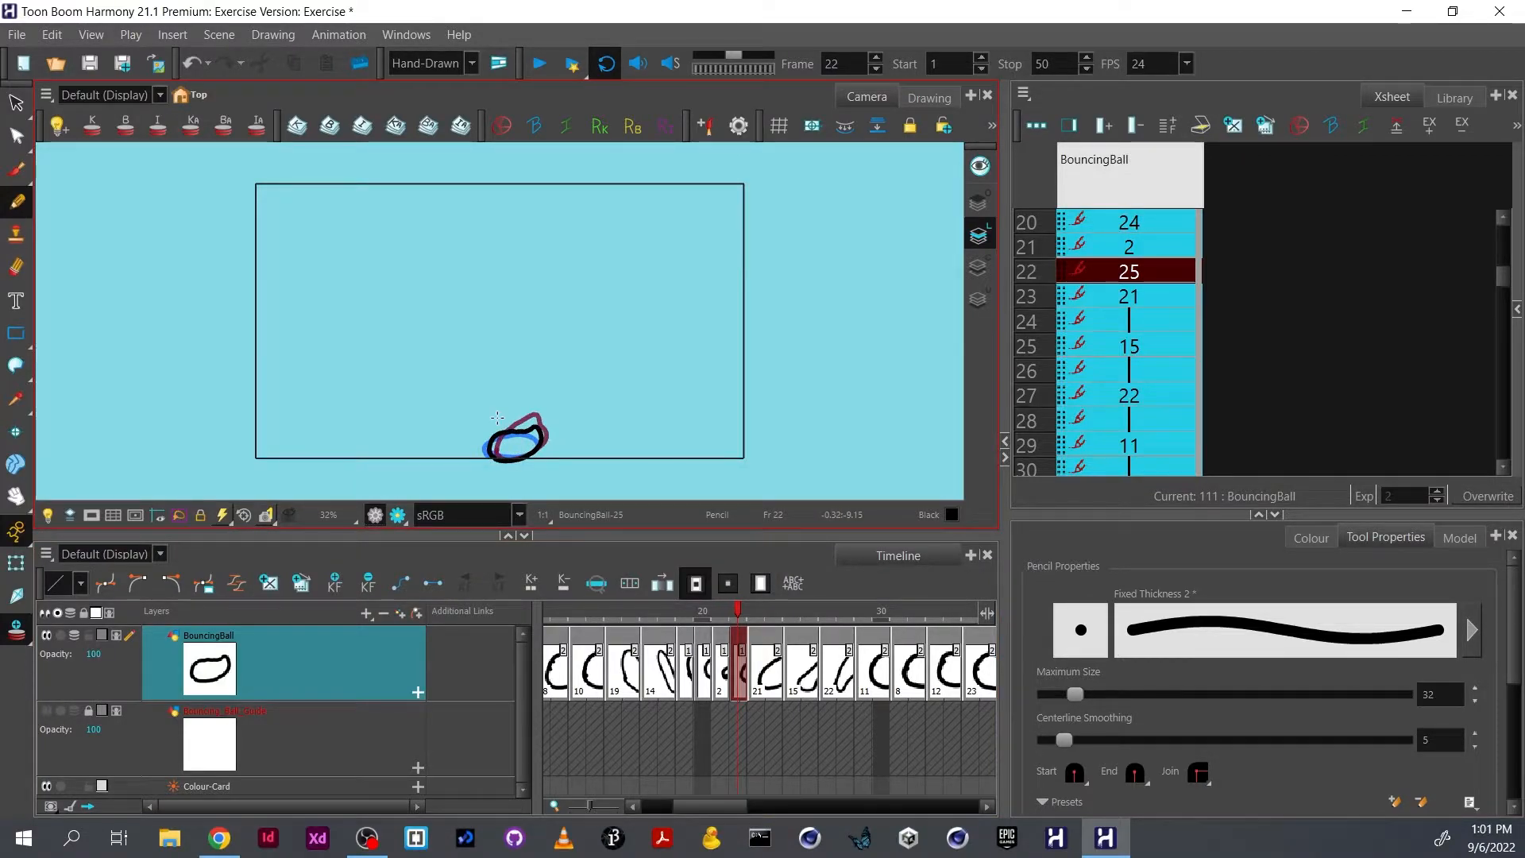
- Play the looping bounce animation to check the new in-betweens, and stop the playback
{"action": "left_click", "coordinate": [544, 70]}
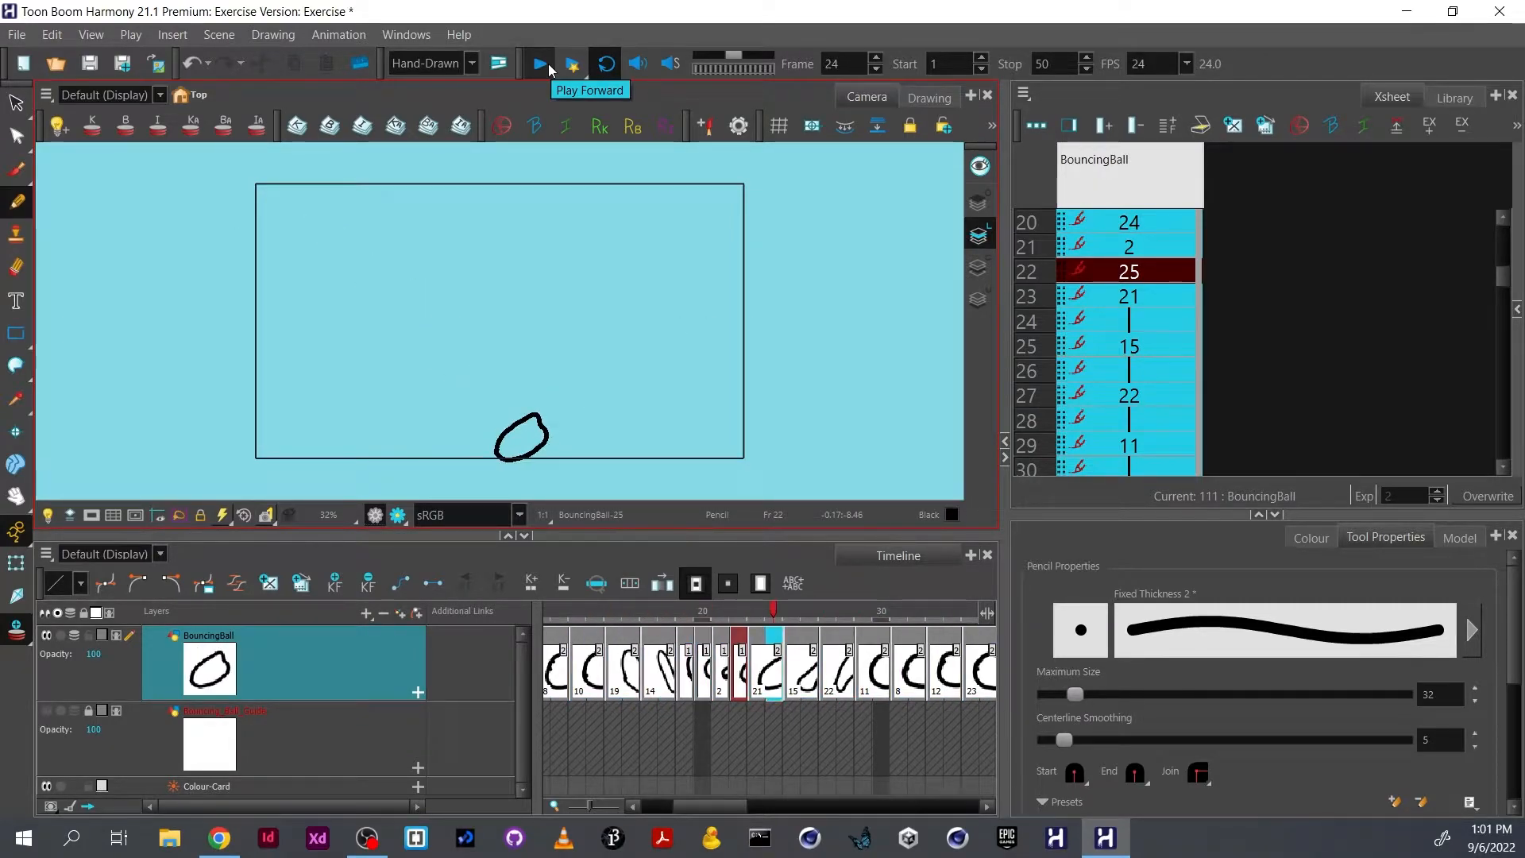
{"action": "double_click", "coordinate": [1303, 341]}
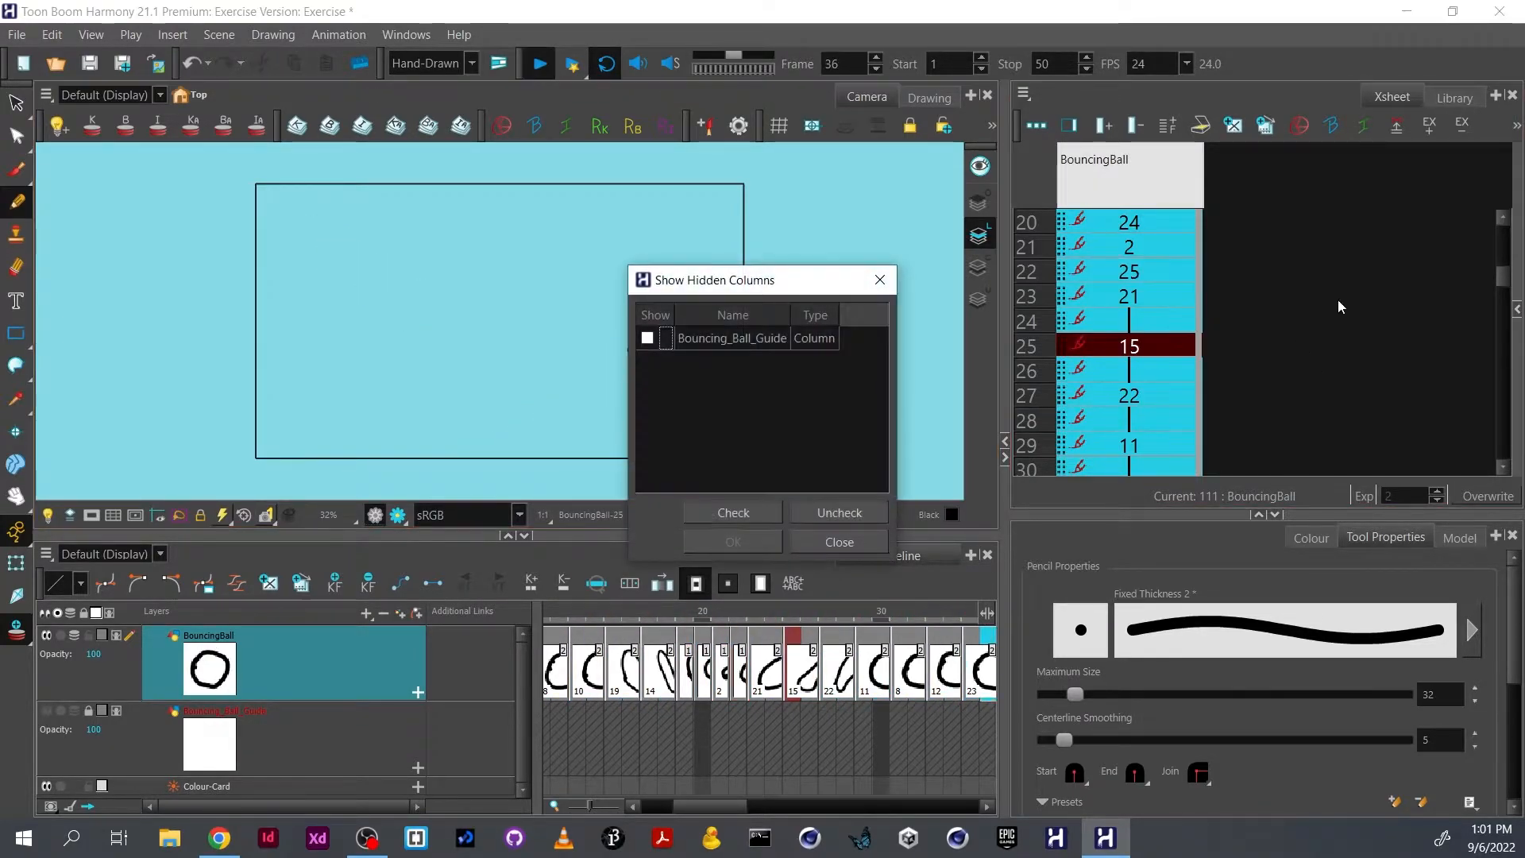
{"action": "left_click", "coordinate": [880, 283]}
{"action": "double_click", "coordinate": [1380, 316]}
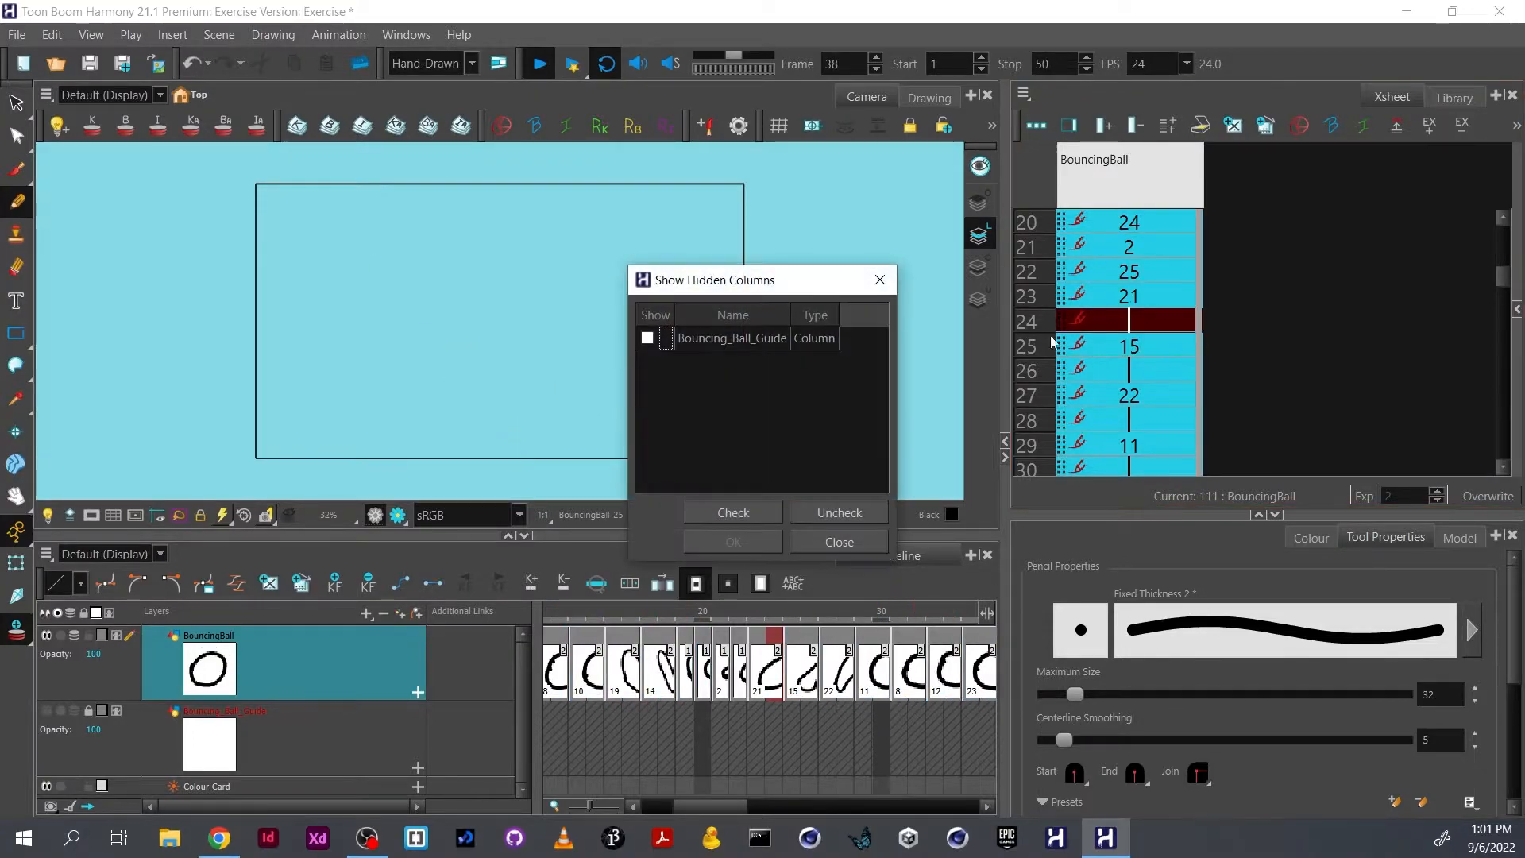
{"action": "left_click", "coordinate": [888, 283]}
{"action": "left_click", "coordinate": [1339, 250]}
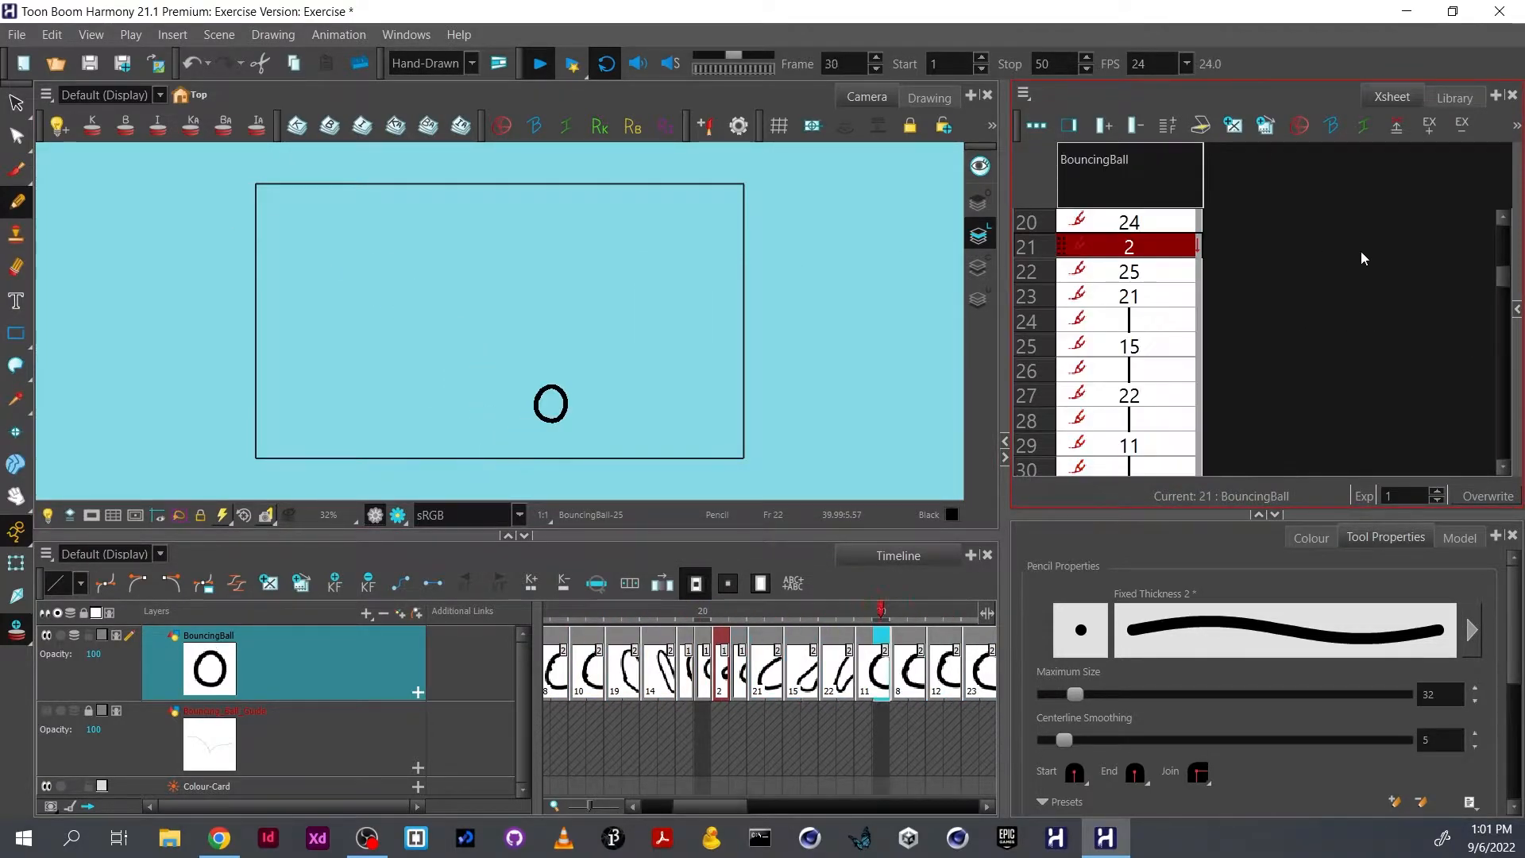
{"action": "left_click_drag", "start_coordinate": [1503, 278], "coordinate": [1503, 225]}
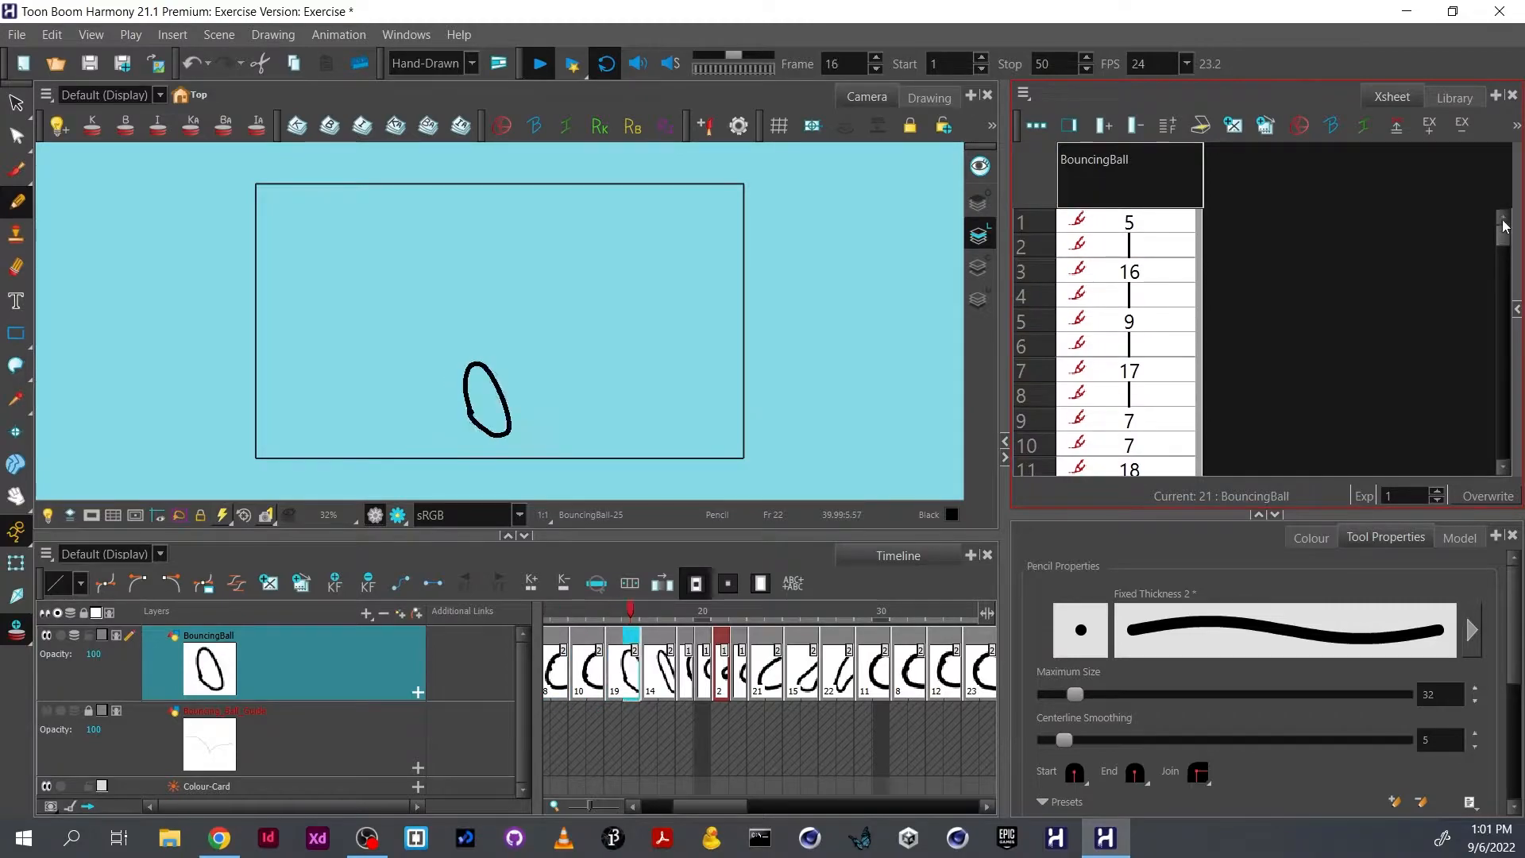
{"action": "left_click", "coordinate": [1147, 227]}
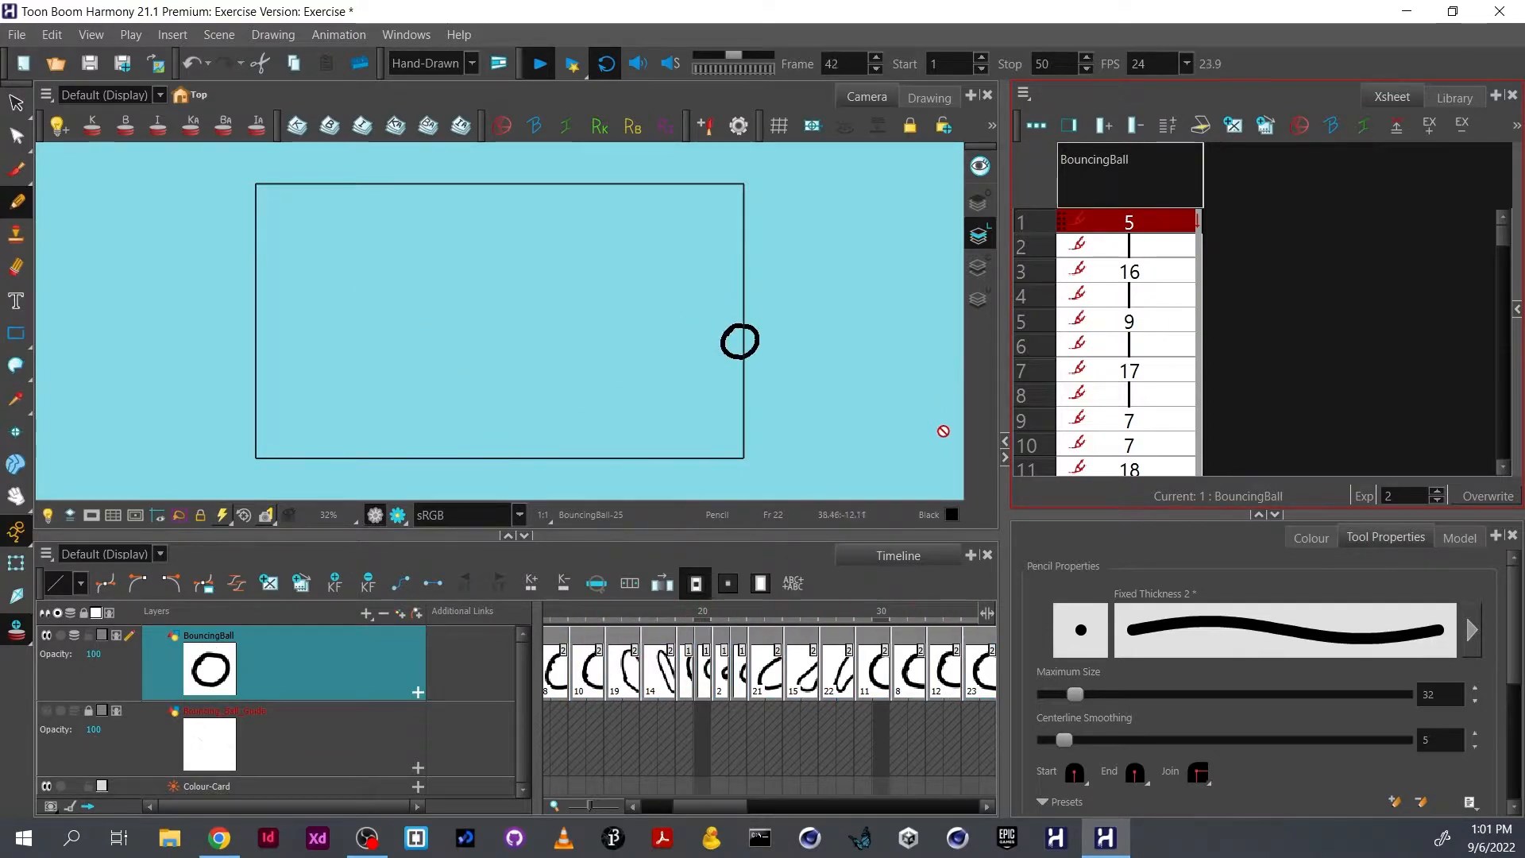
{"action": "left_click", "coordinate": [545, 63]}
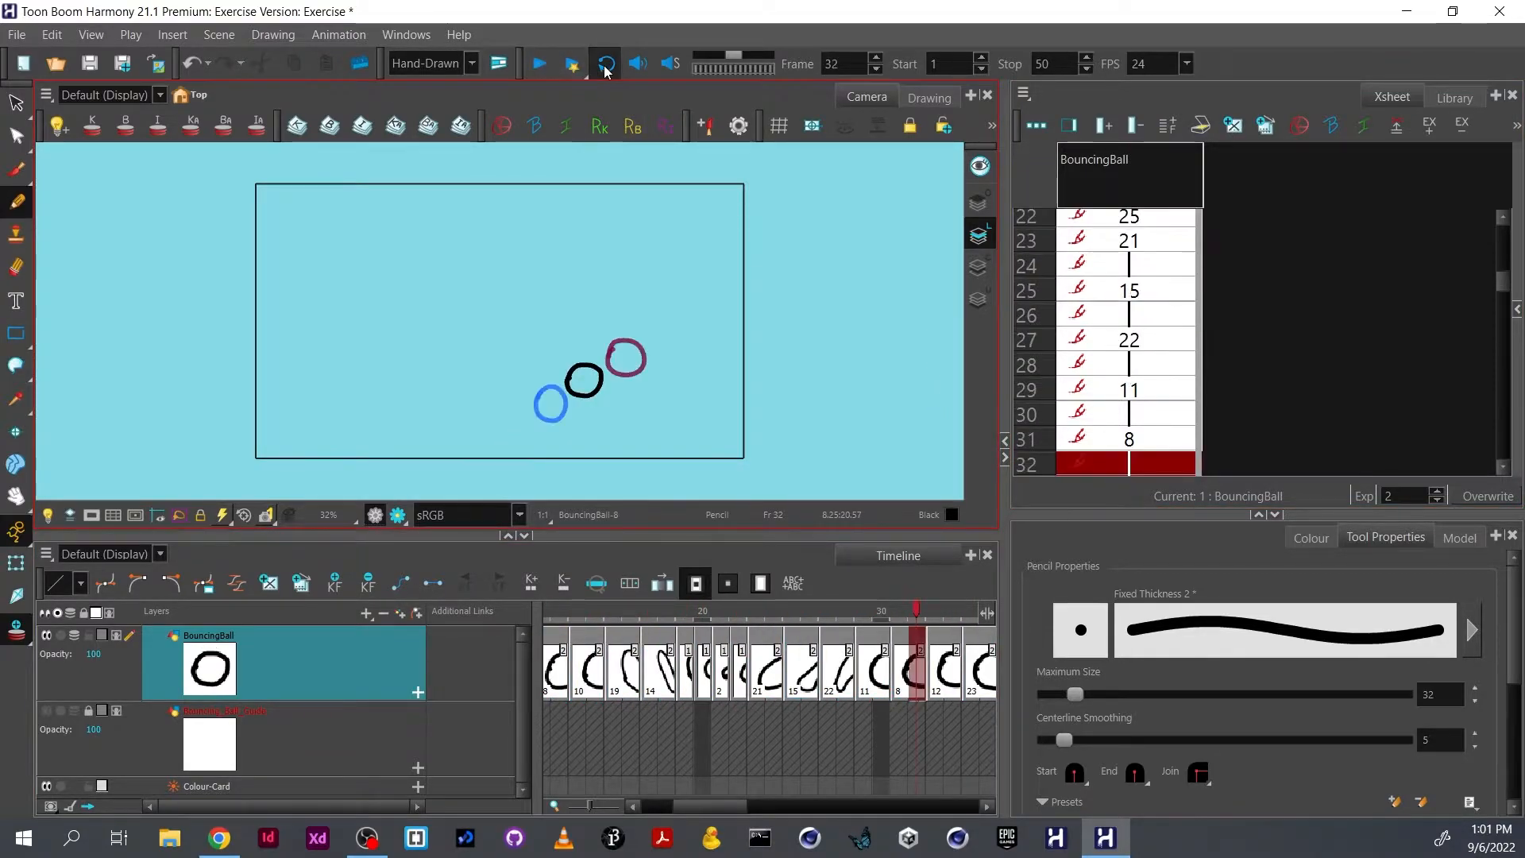
- Return to frame 1 of the BouncingBall column and turn off the onion skin
{"action": "double_click", "coordinate": [1445, 259]}
{"action": "left_click", "coordinate": [878, 274]}
{"action": "left_click_drag", "start_coordinate": [1503, 279], "coordinate": [1504, 226]}
{"action": "left_click", "coordinate": [1159, 223]}
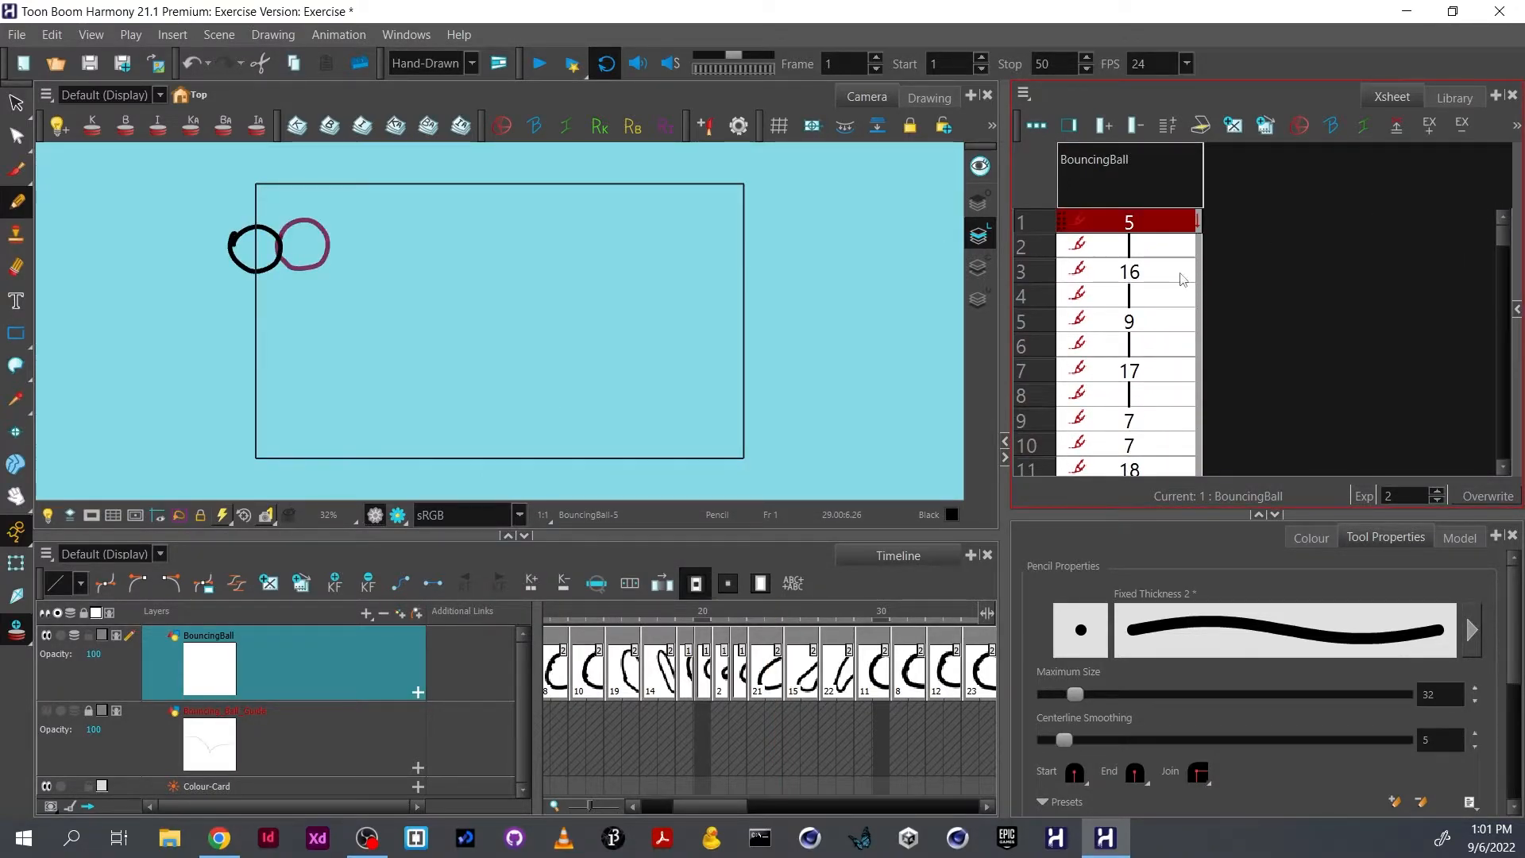
{"action": "left_click", "coordinate": [16, 631]}
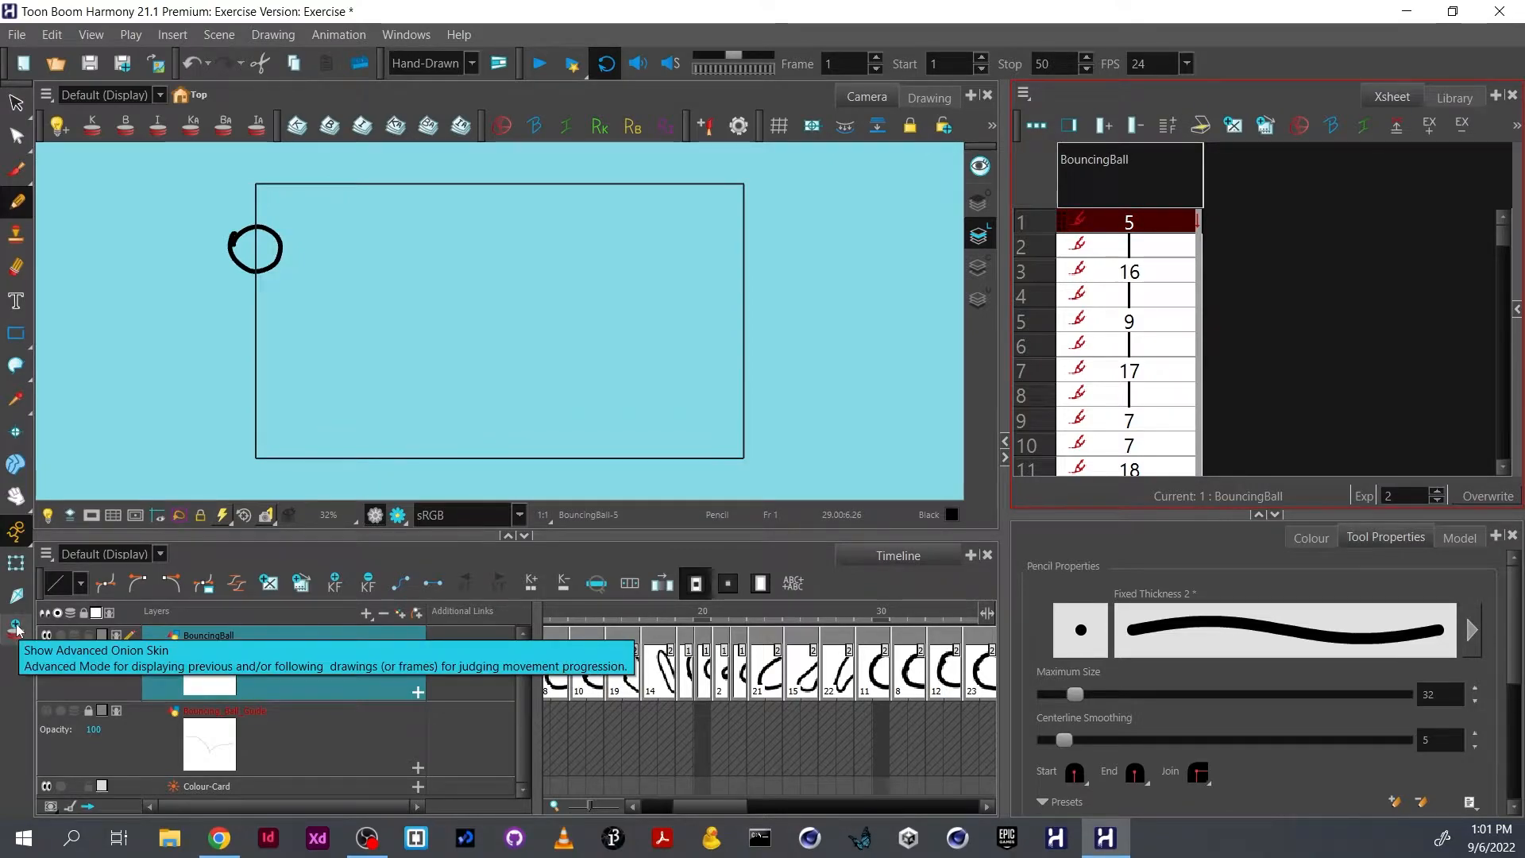
- Swap the BouncingBall drawing exposed at frame 1 for drawing 13 through drawing substitution
{"action": "left_click", "coordinate": [1455, 98]}
{"action": "mouse_move", "coordinate": [1079, 314]}
{"action": "left_mouse_down"}
{"action": "mouse_move", "coordinate": [1284, 319]}
{"action": "mouse_move", "coordinate": [999, 326]}
{"action": "mouse_move", "coordinate": [1156, 320]}
{"action": "left_mouse_up"}
{"action": "left_click", "coordinate": [1393, 99]}
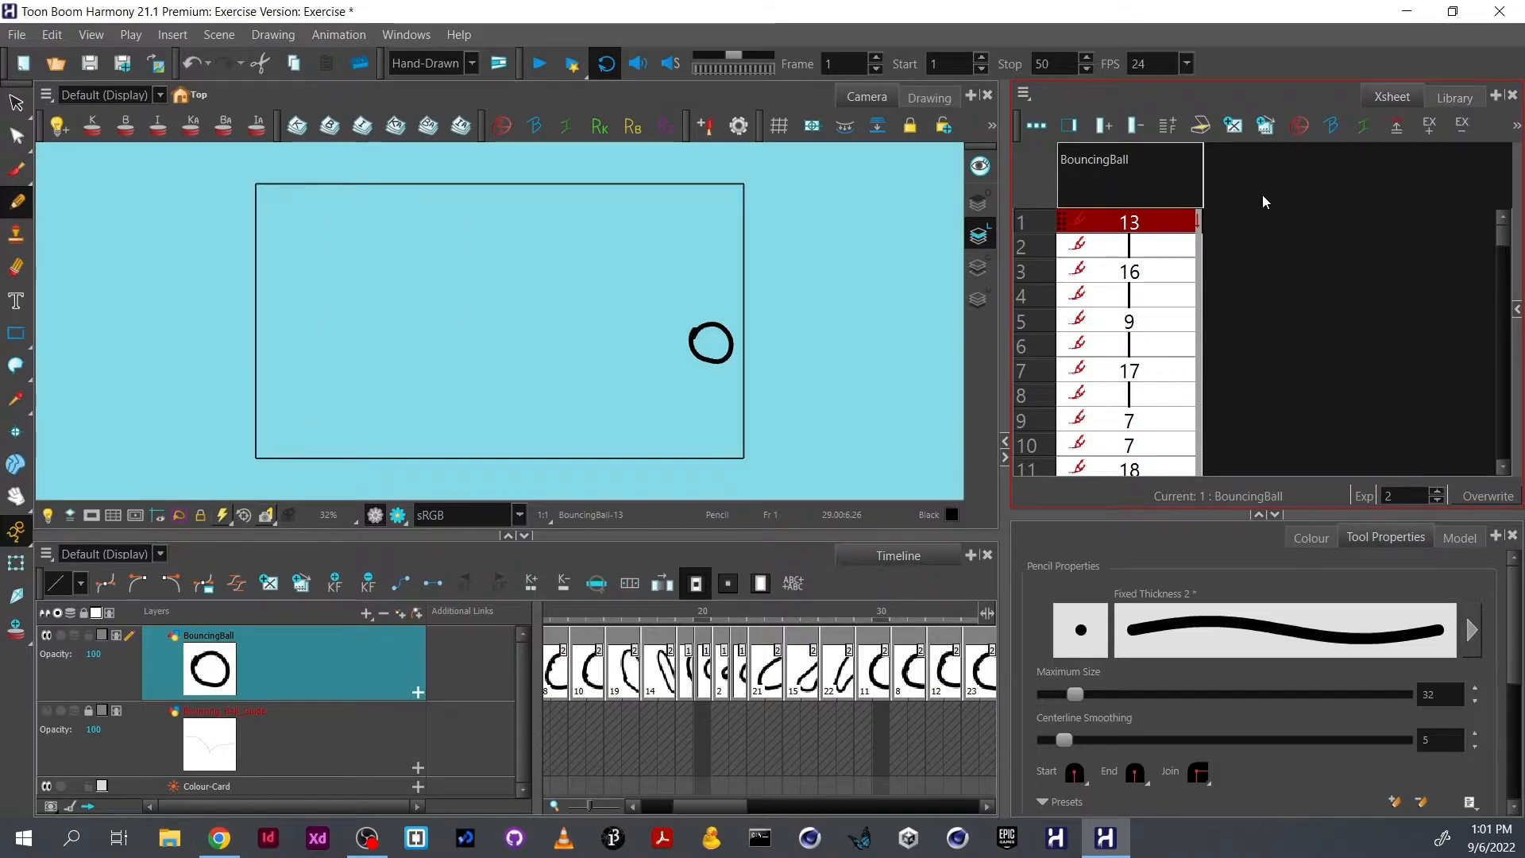
- Draw two eyes and a smile inside the ball on the drawing exposed at frame 1
{"action": "double_click", "coordinate": [1131, 223]}
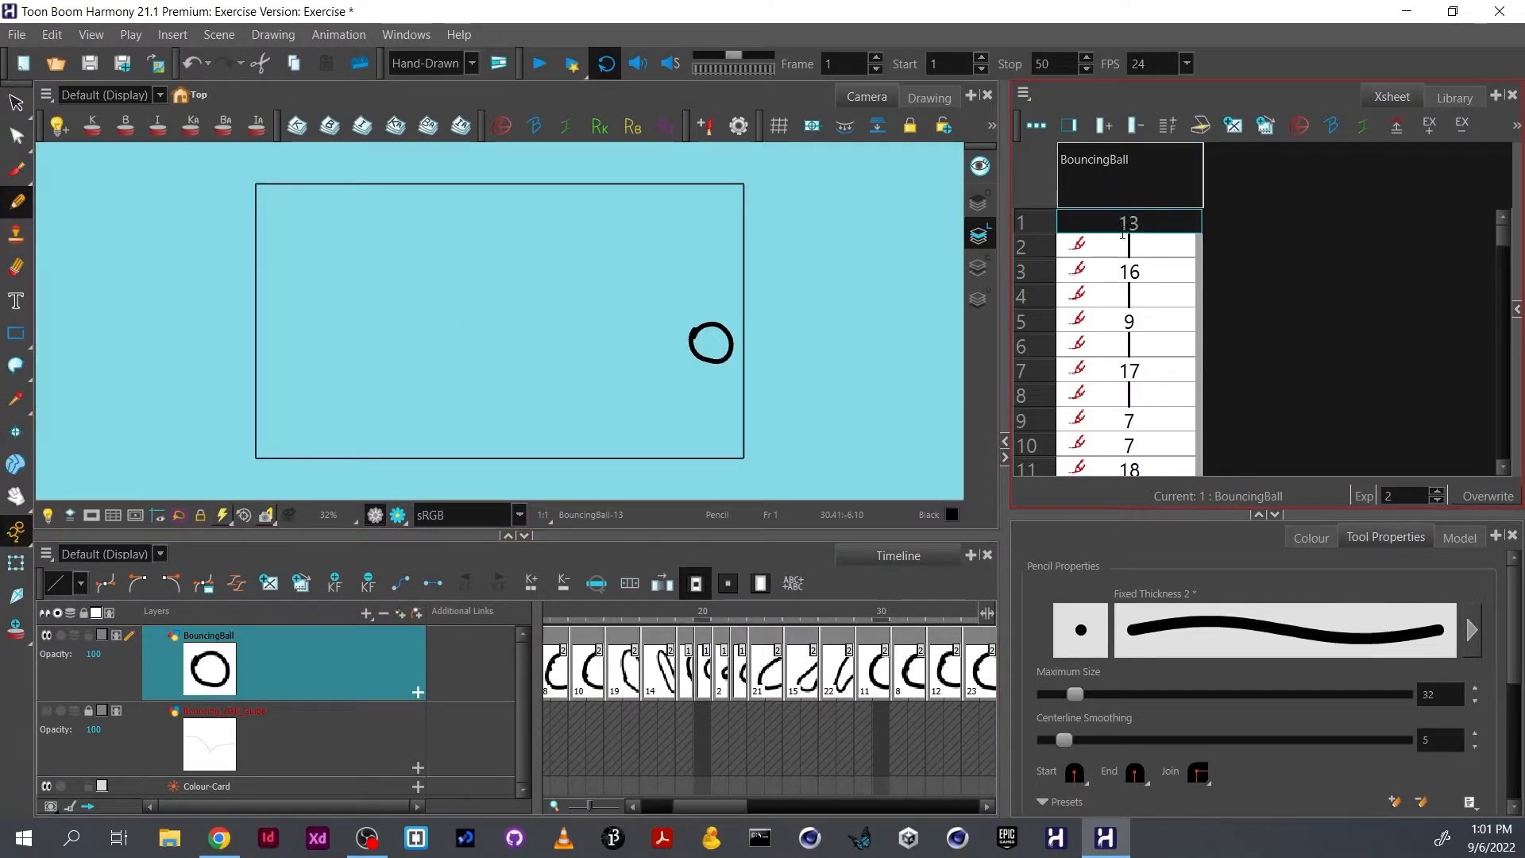
{"action": "left_click", "coordinate": [1197, 238]}
{"action": "left_click", "coordinate": [851, 546]}
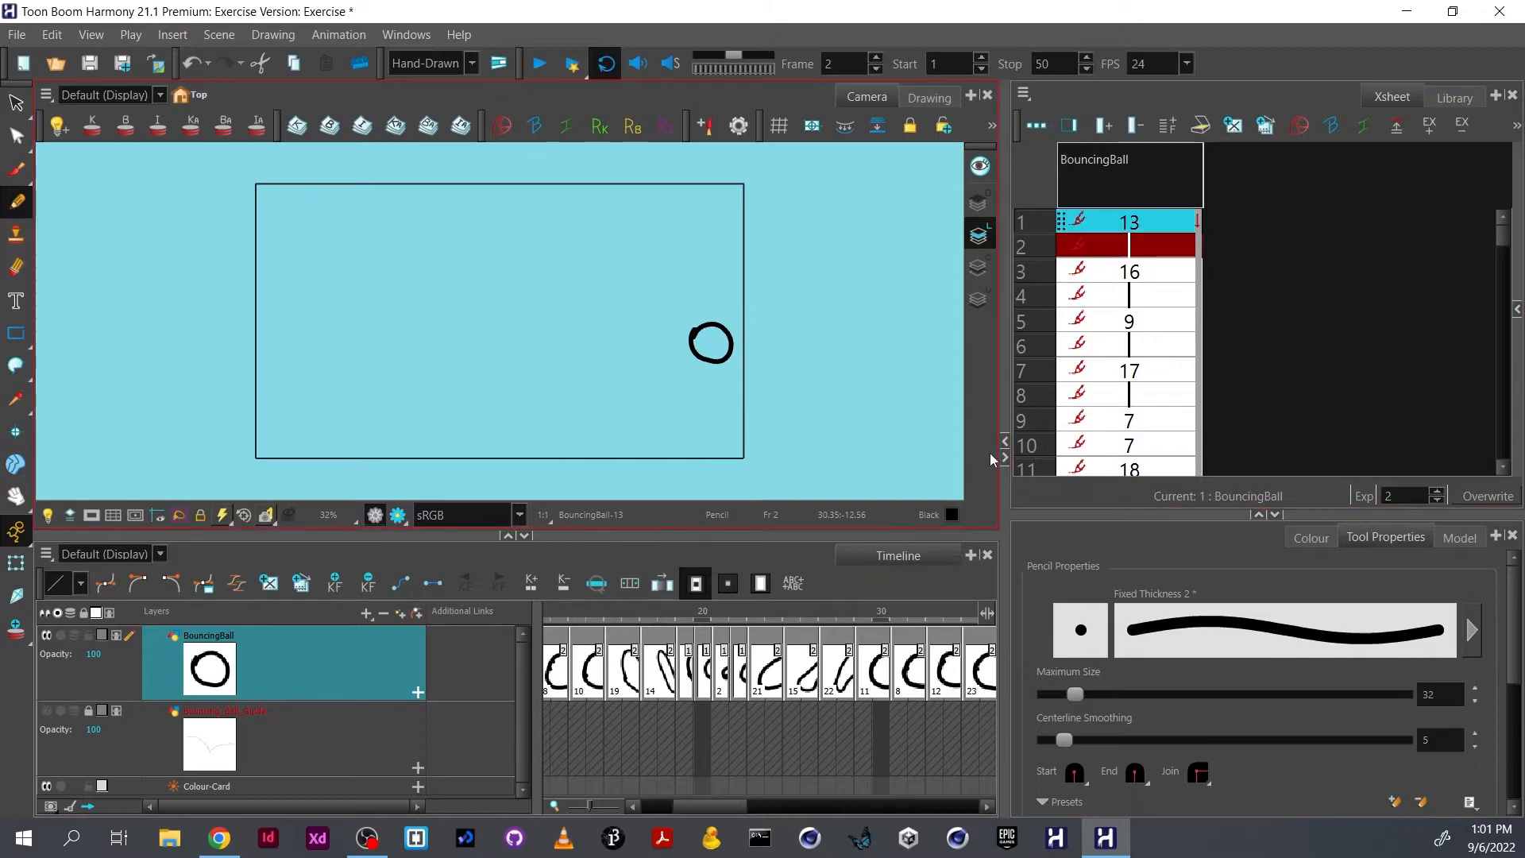
{"action": "left_click_drag", "start_coordinate": [727, 807], "coordinate": [642, 807]}
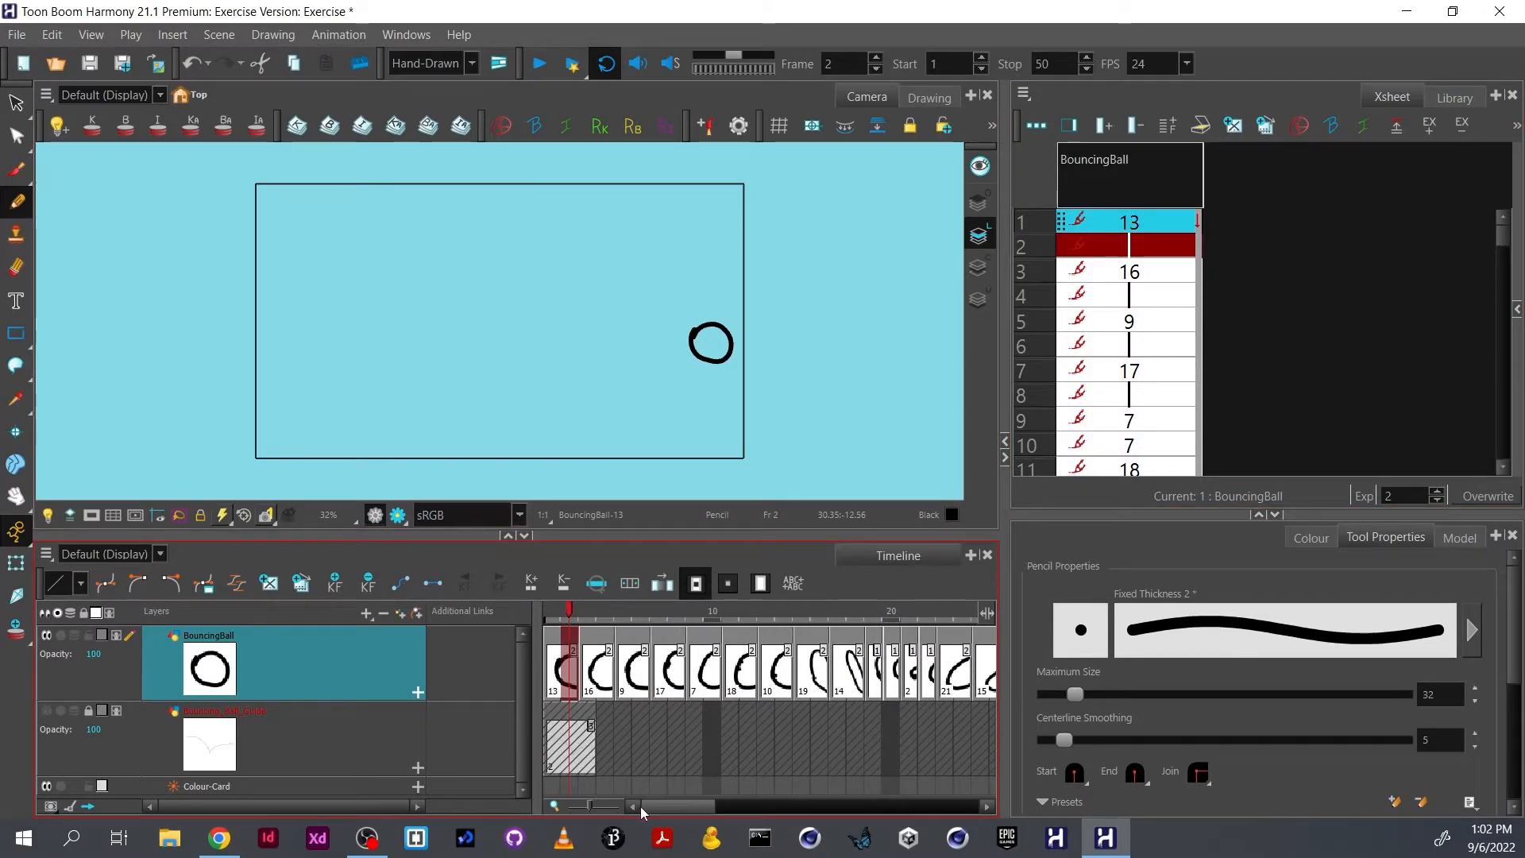
{"action": "left_click", "coordinate": [549, 612]}
{"action": "left_click", "coordinate": [565, 662]}
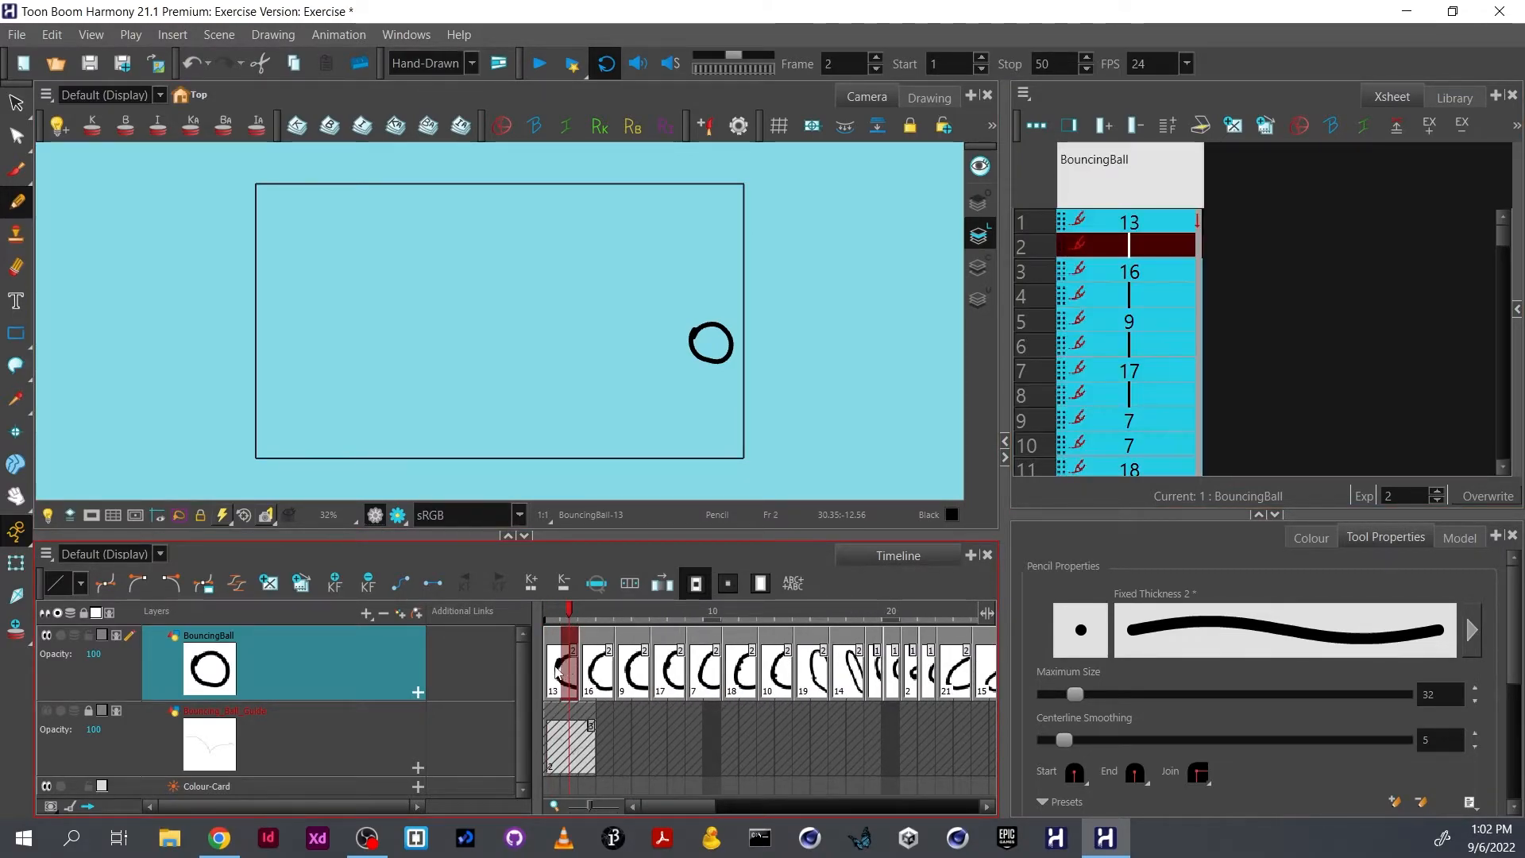
{"action": "left_click", "coordinate": [556, 672]}
{"action": "mouse_move", "coordinate": [570, 605]}
{"action": "left_mouse_down"}
{"action": "mouse_move", "coordinate": [677, 607]}
{"action": "mouse_move", "coordinate": [529, 607]}
{"action": "mouse_move", "coordinate": [606, 607]}
{"action": "mouse_move", "coordinate": [550, 607]}
{"action": "left_mouse_up"}
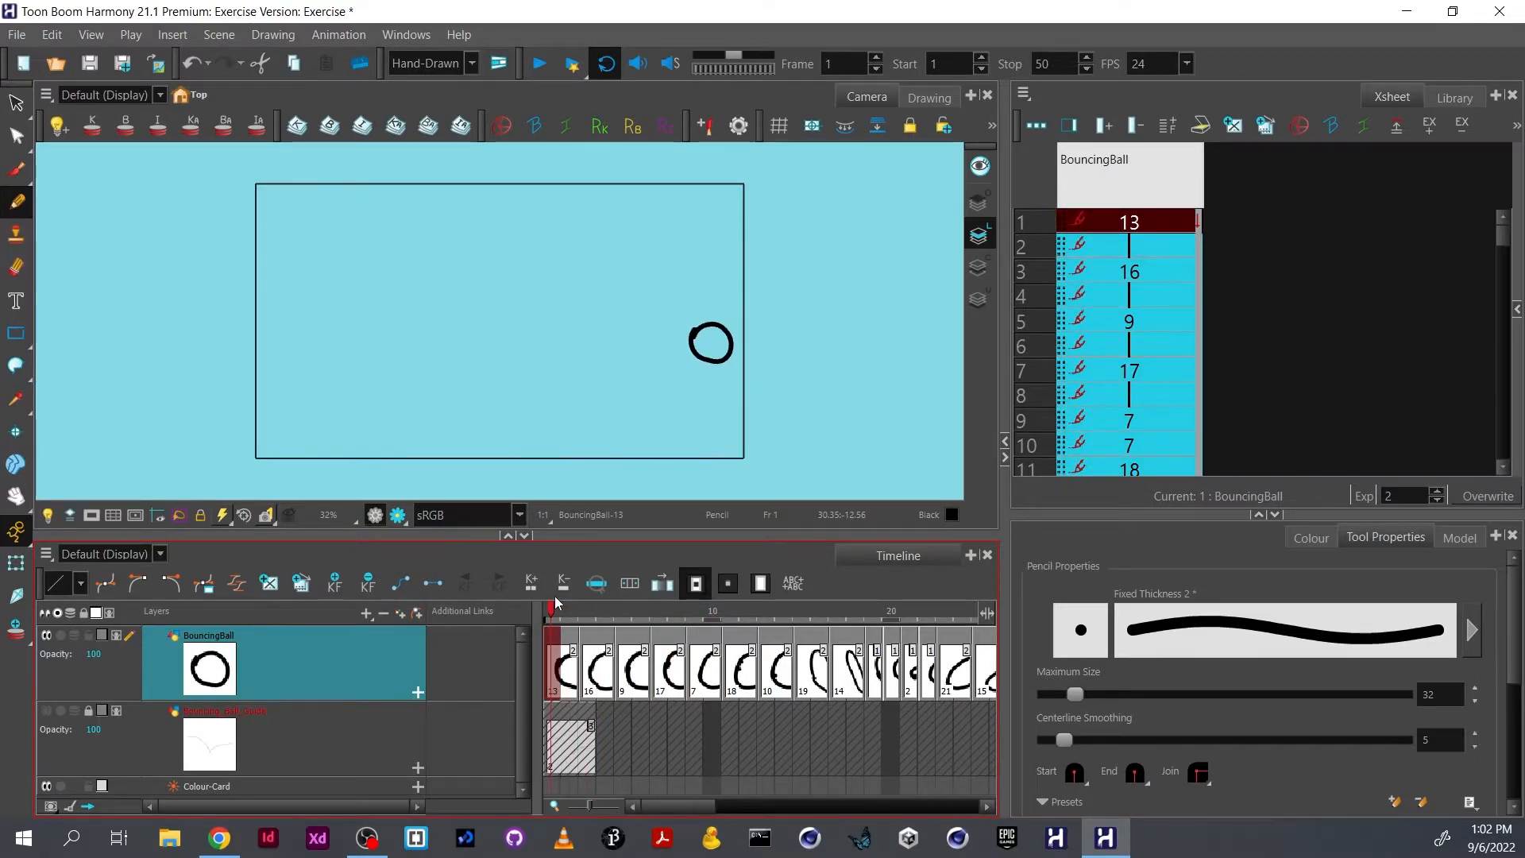
{"action": "left_click", "coordinate": [704, 337]}
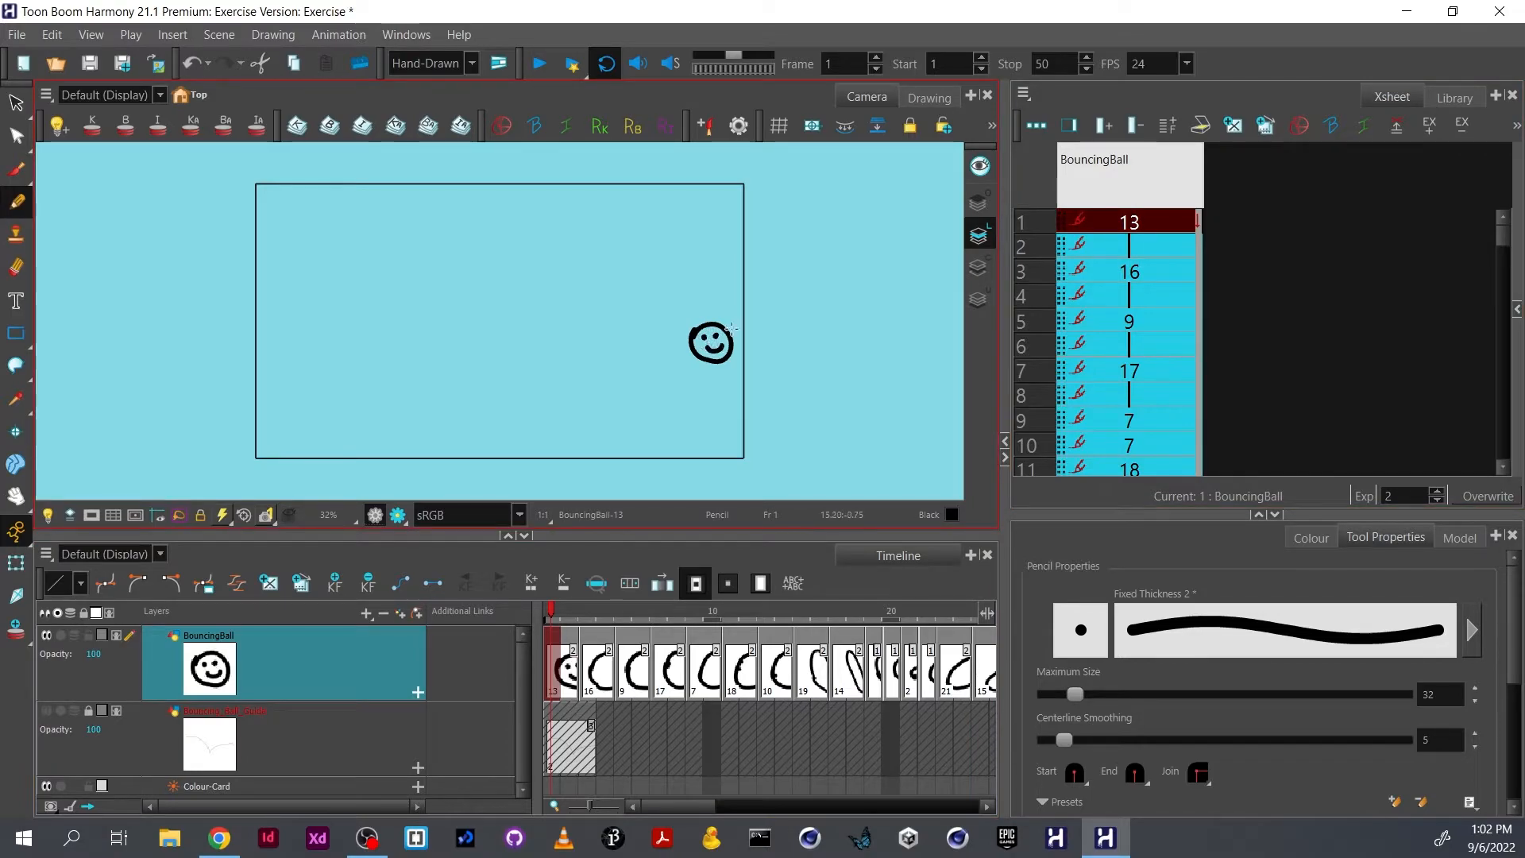
- Try the drawing substitution at frame 1 again, and undo the face strokes and the drawing swaps
{"action": "left_click", "coordinate": [1450, 96]}
{"action": "mouse_move", "coordinate": [1150, 312]}
{"action": "left_mouse_down"}
{"action": "mouse_move", "coordinate": [1125, 314]}
{"action": "mouse_move", "coordinate": [1175, 313]}
{"action": "mouse_move", "coordinate": [1008, 327]}
{"action": "mouse_move", "coordinate": [1258, 311]}
{"action": "mouse_move", "coordinate": [1046, 324]}
{"action": "mouse_move", "coordinate": [1231, 316]}
{"action": "mouse_move", "coordinate": [1083, 334]}
{"action": "mouse_move", "coordinate": [1060, 316]}
{"action": "mouse_move", "coordinate": [1149, 313]}
{"action": "left_mouse_up"}
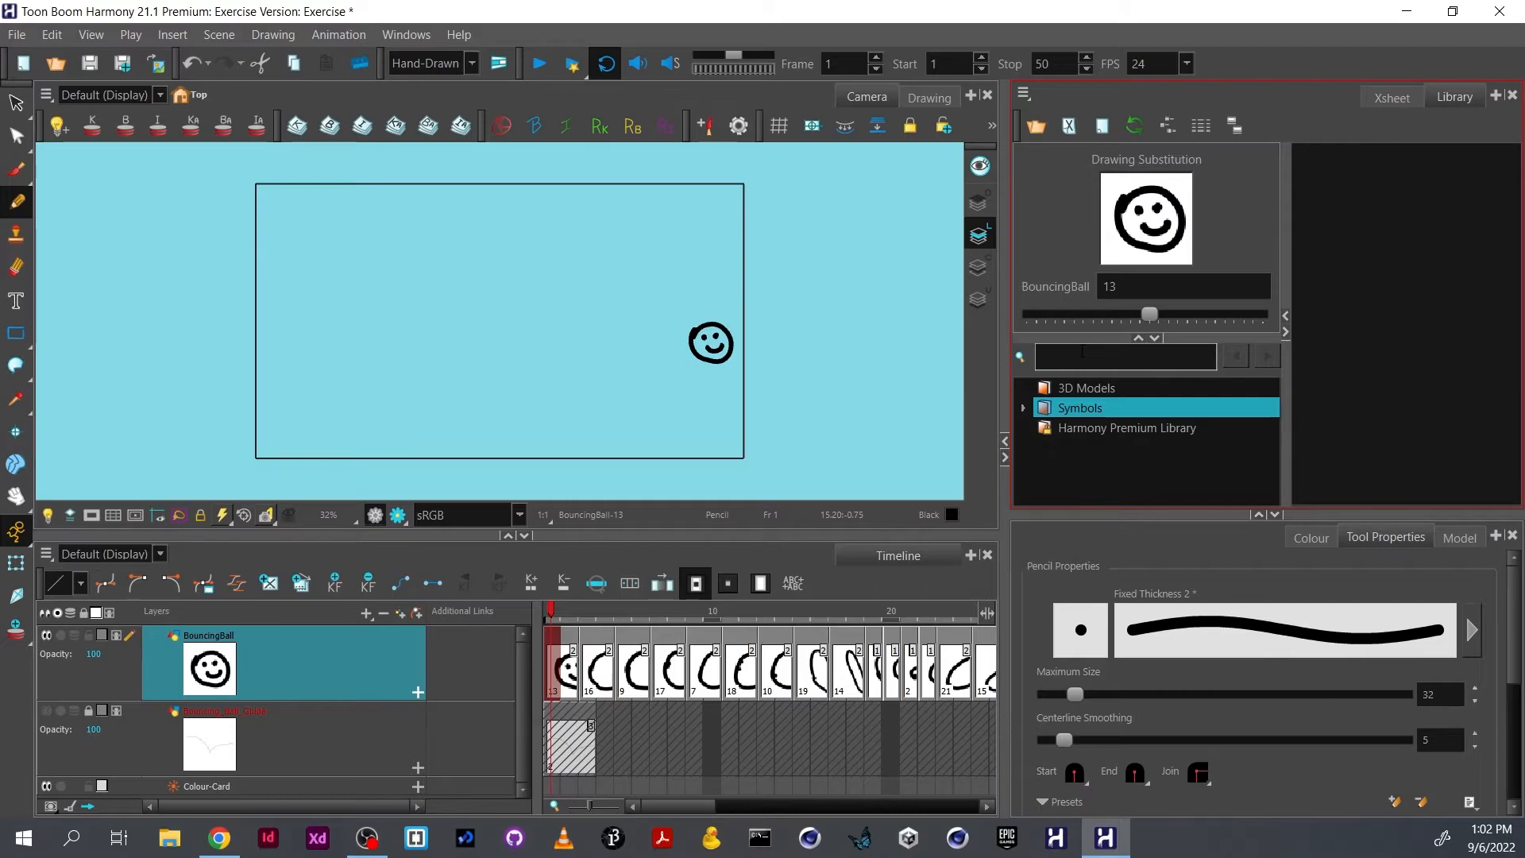
{"action": "key", "text": "ctrl+z"}
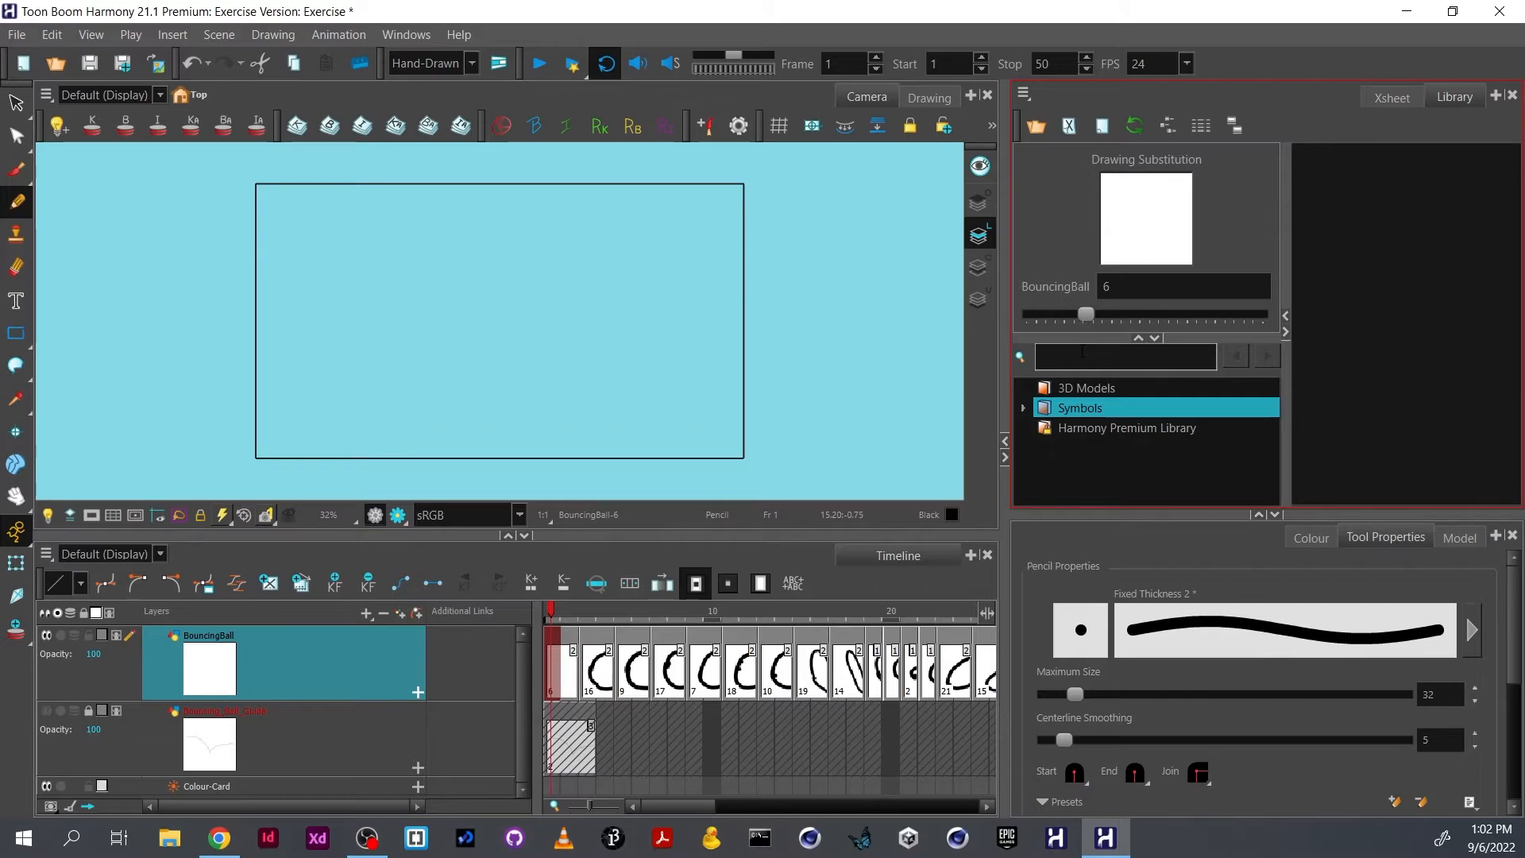
{"action": "key", "text": "ctrl+shift+z"}
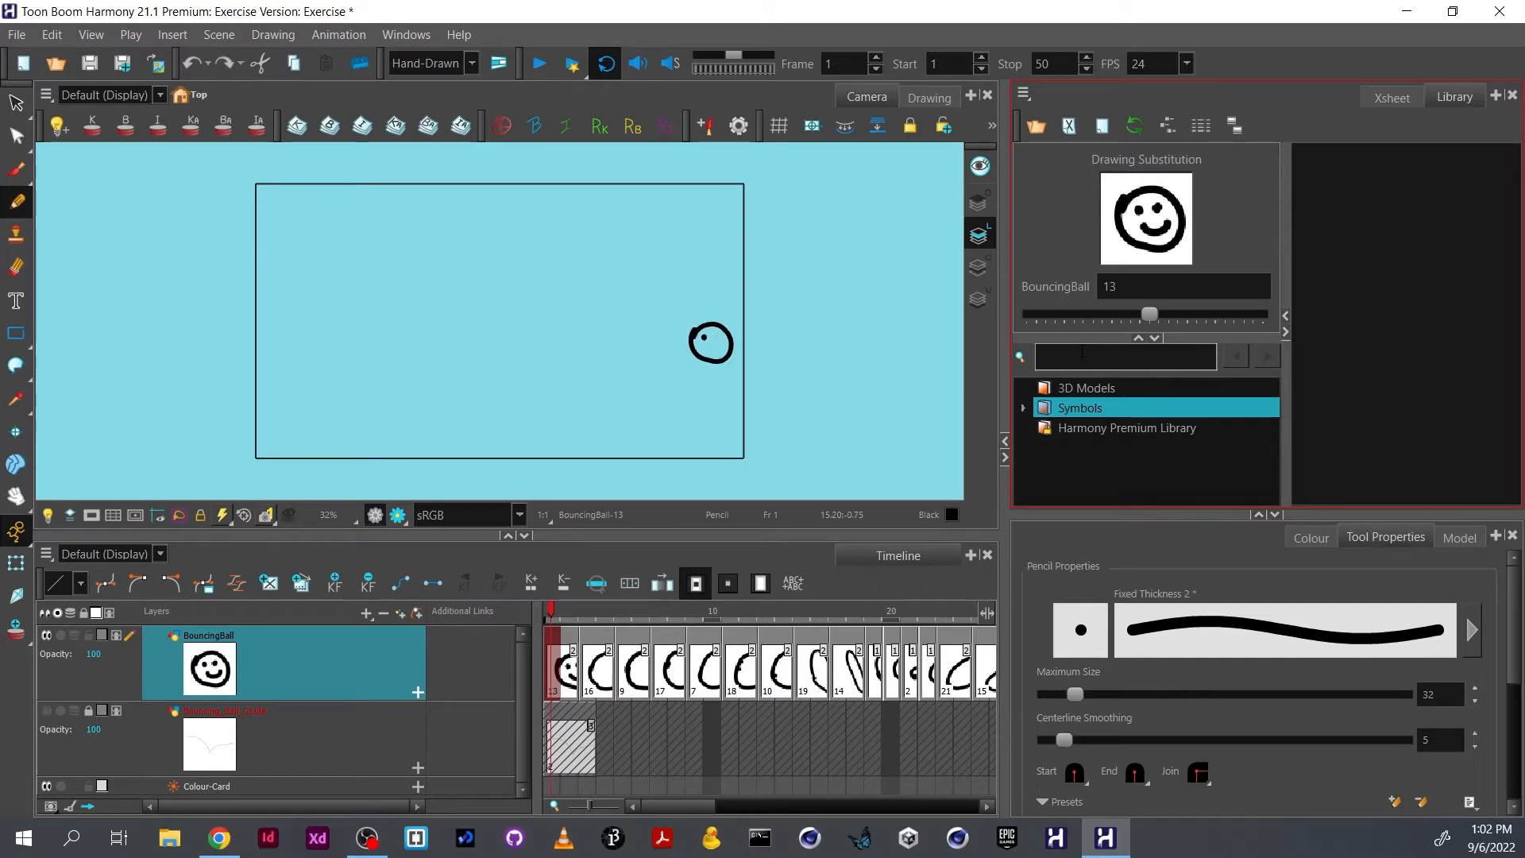
{"action": "key", "text": "ctrl+z"}
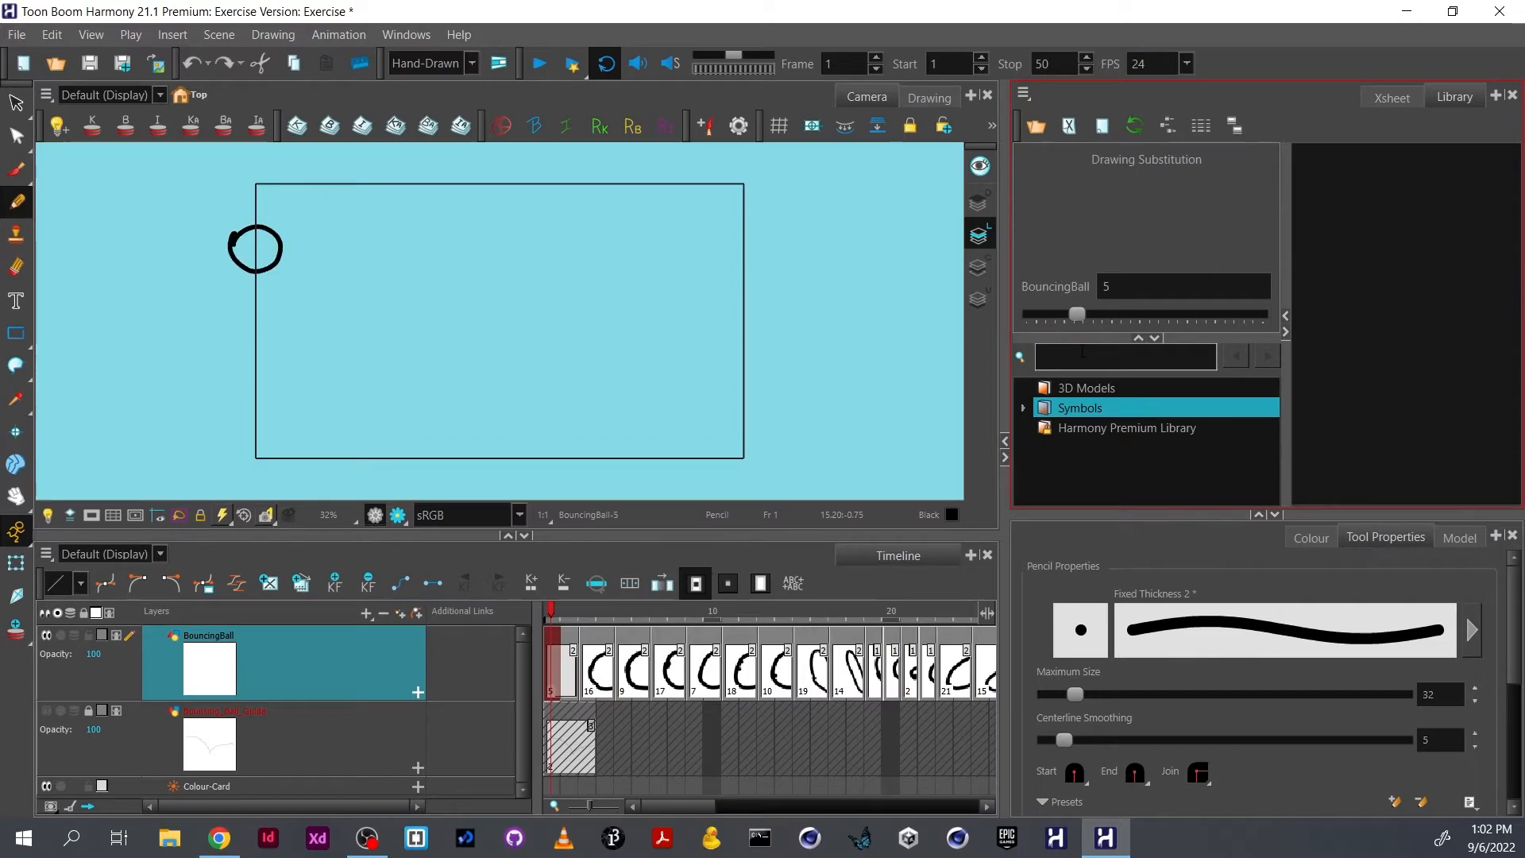
{"action": "mouse_move", "coordinate": [558, 608]}
{"action": "left_mouse_down"}
{"action": "mouse_move", "coordinate": [635, 616]}
{"action": "mouse_move", "coordinate": [530, 611]}
{"action": "left_mouse_up"}
{"action": "left_click", "coordinate": [1401, 99]}
{"action": "left_click", "coordinate": [1198, 270]}
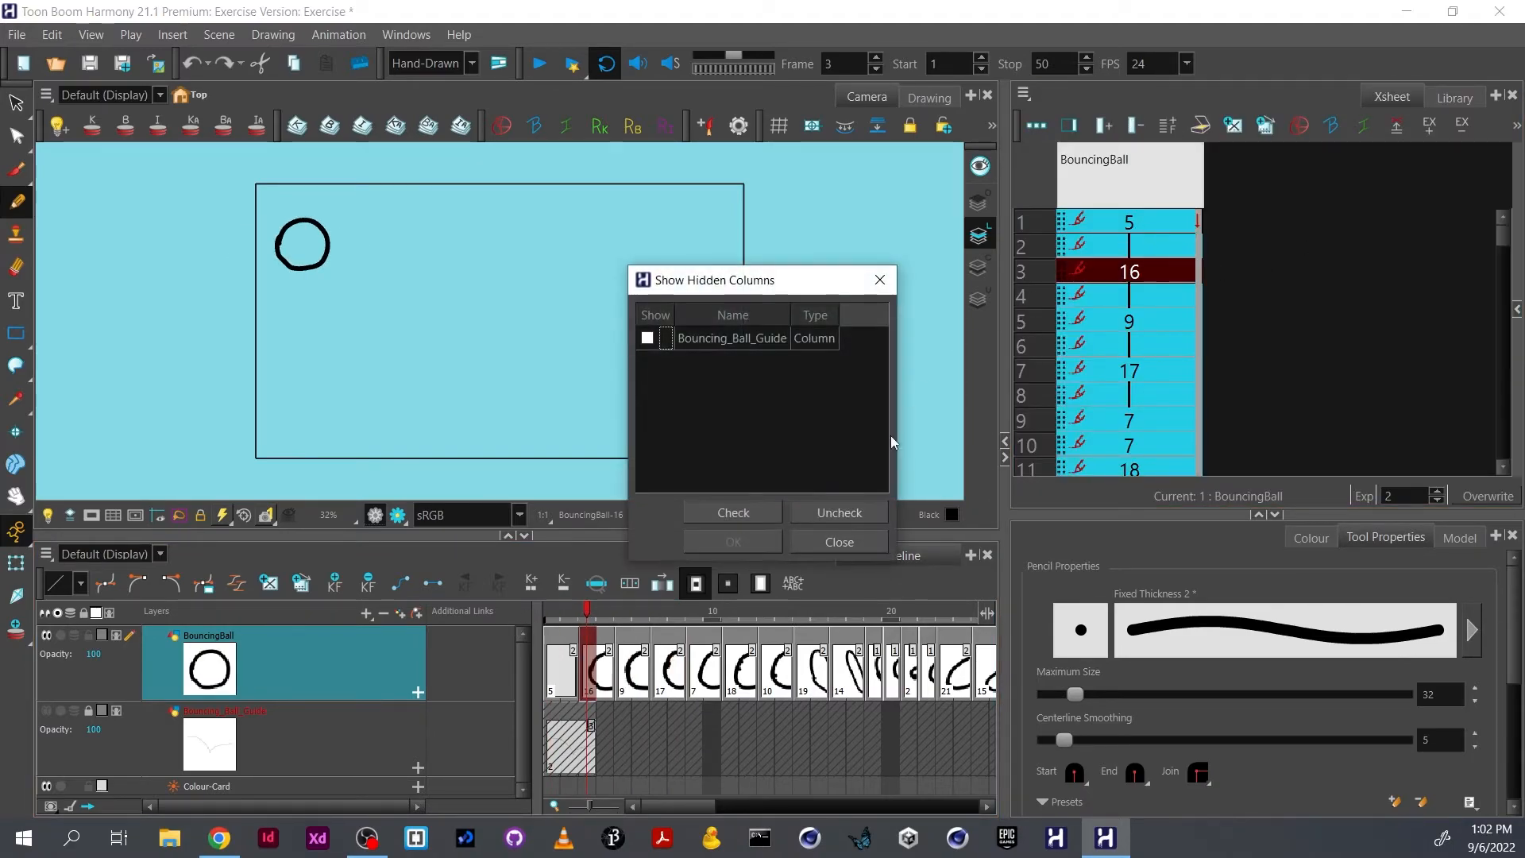
{"action": "left_click", "coordinate": [861, 534]}
{"action": "left_click", "coordinate": [1198, 314]}
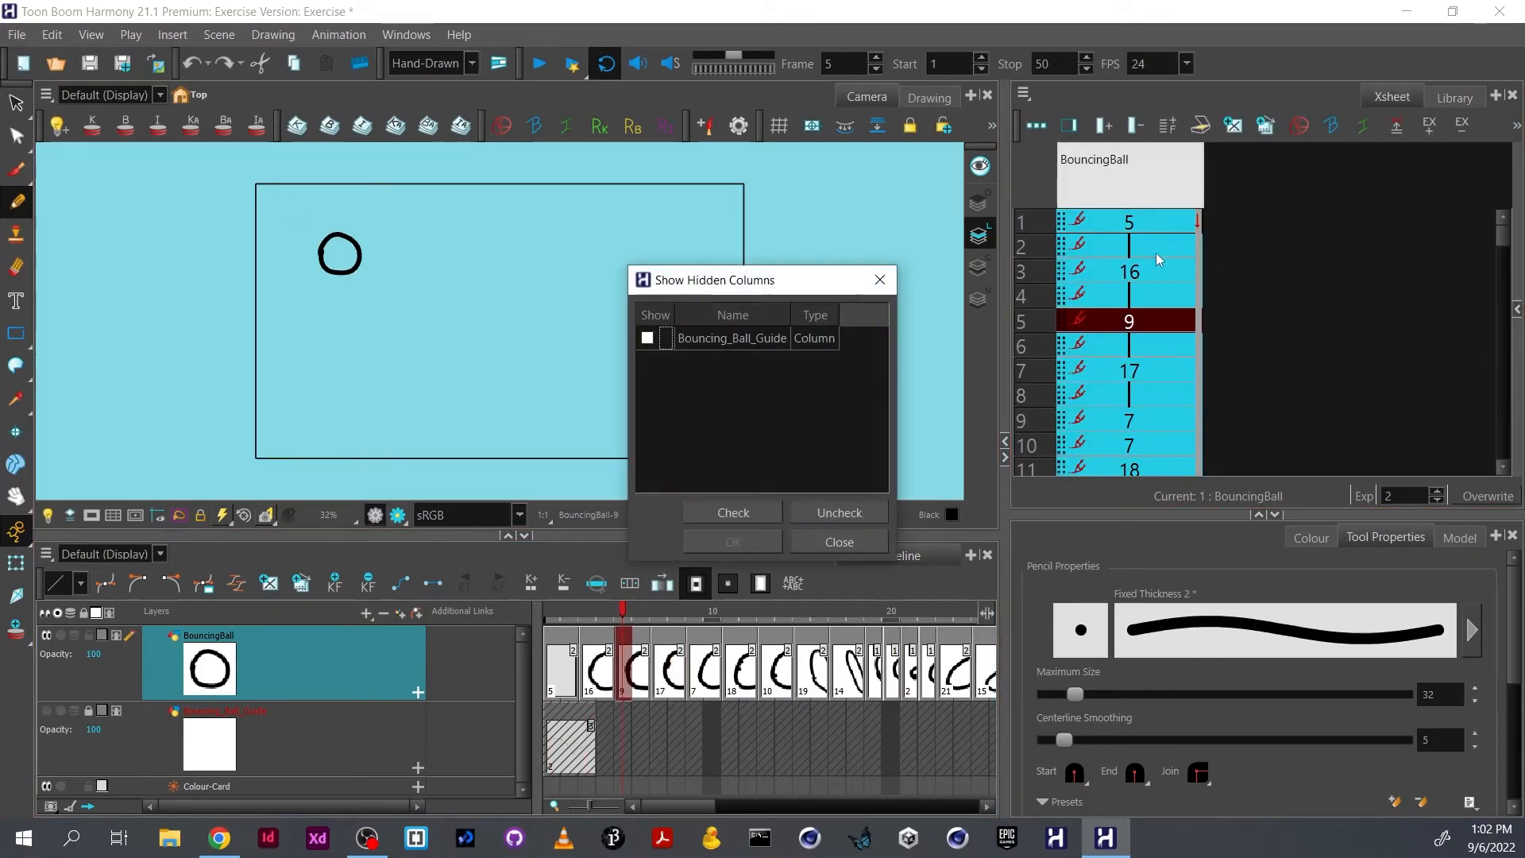
{"action": "left_click", "coordinate": [880, 280]}
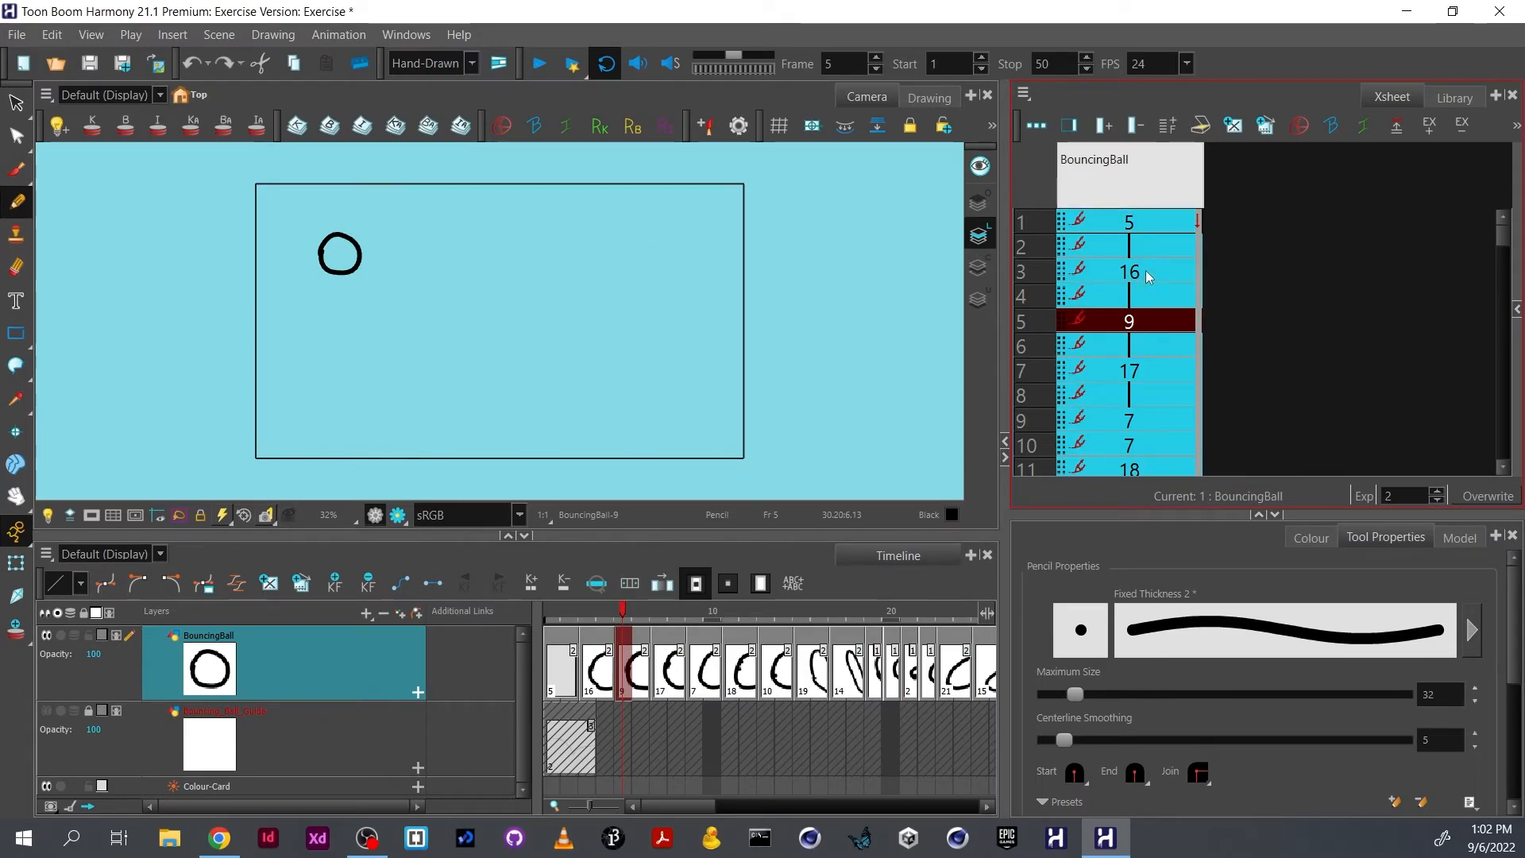
{"action": "left_click", "coordinate": [1198, 250]}
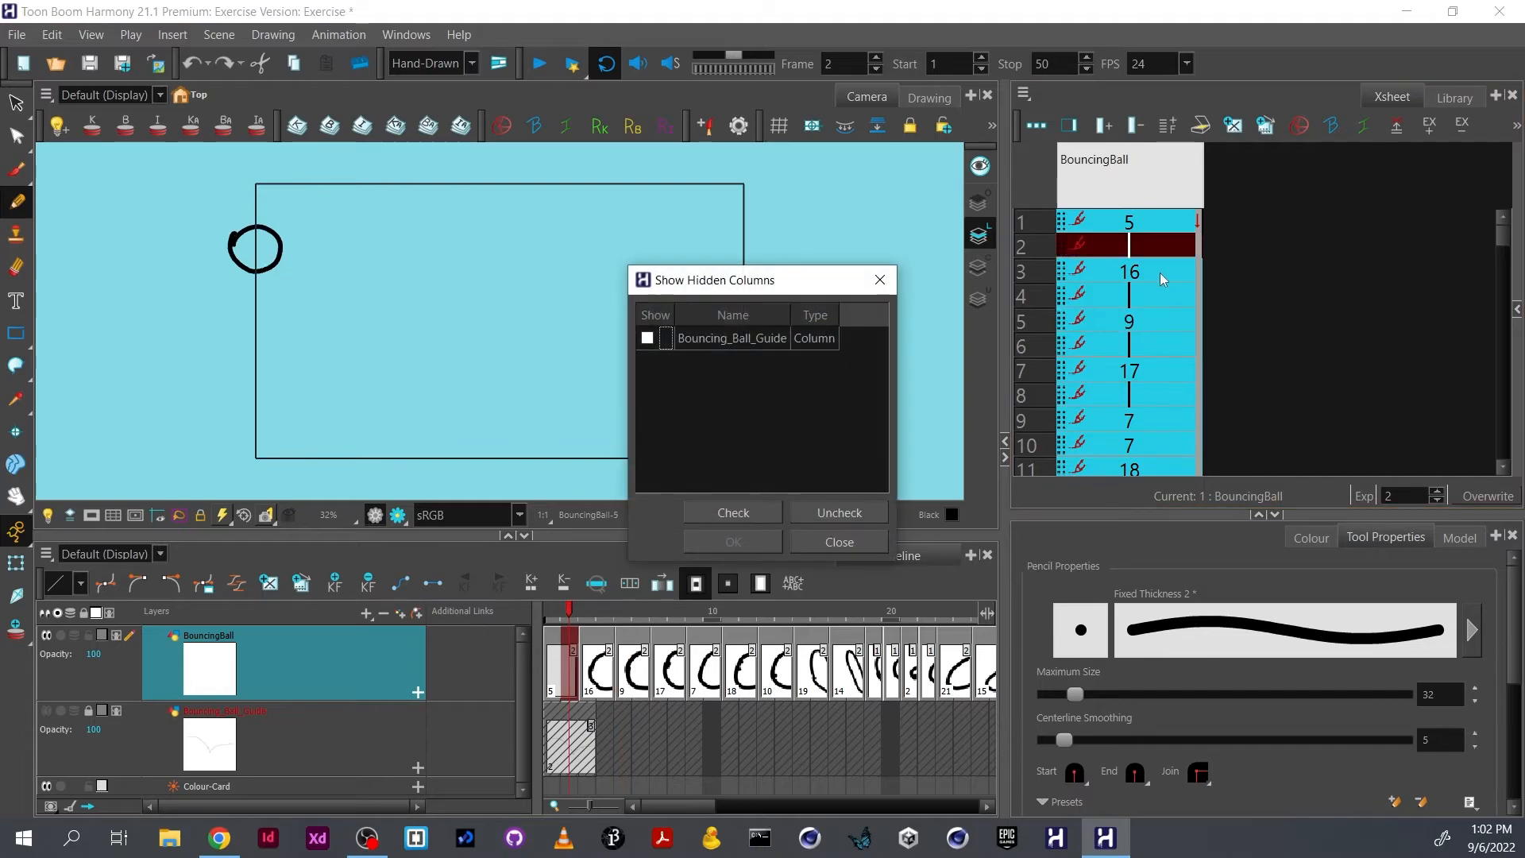
{"action": "left_click", "coordinate": [883, 282]}
{"action": "left_click", "coordinate": [1182, 303]}
- Select the whole BouncingBall column in the Xsheet and rename its drawings by frame
{"action": "left_click", "coordinate": [1153, 180]}
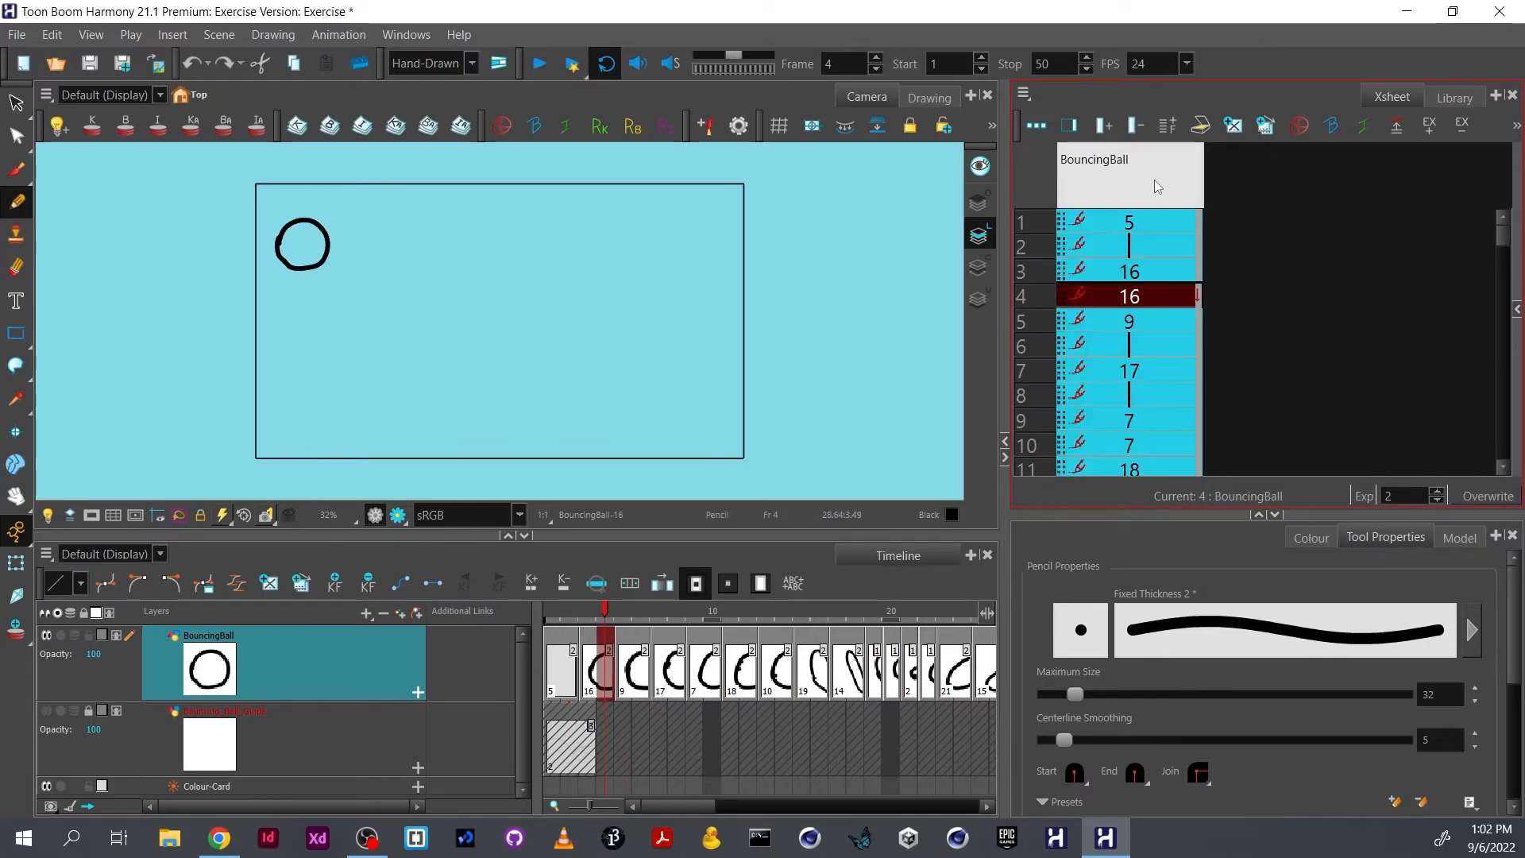
{"action": "right_click", "coordinate": [1141, 232]}
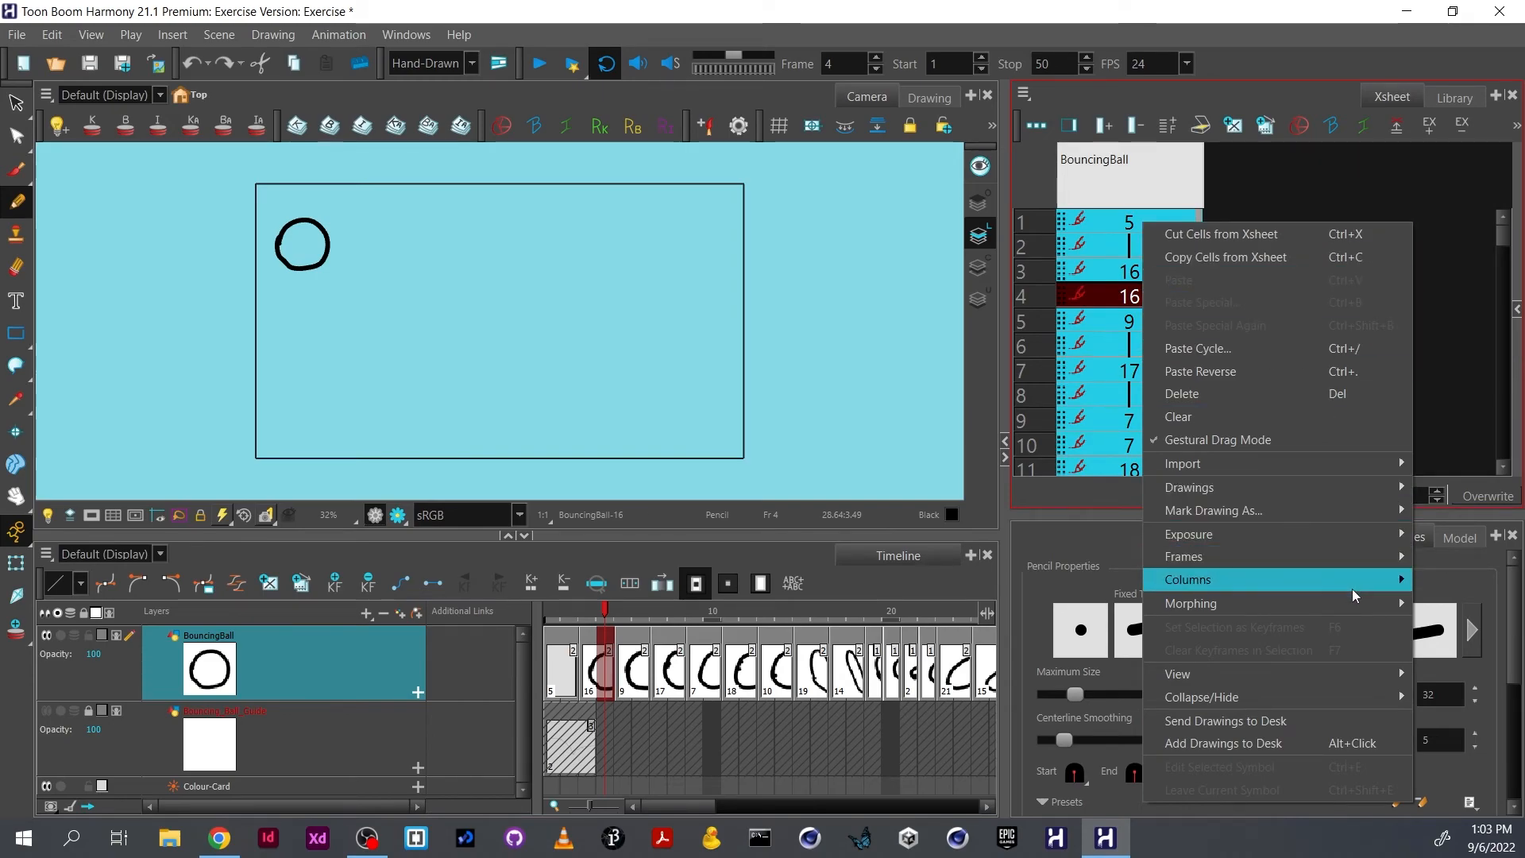
{"action": "mouse_move", "coordinate": [1370, 488]}
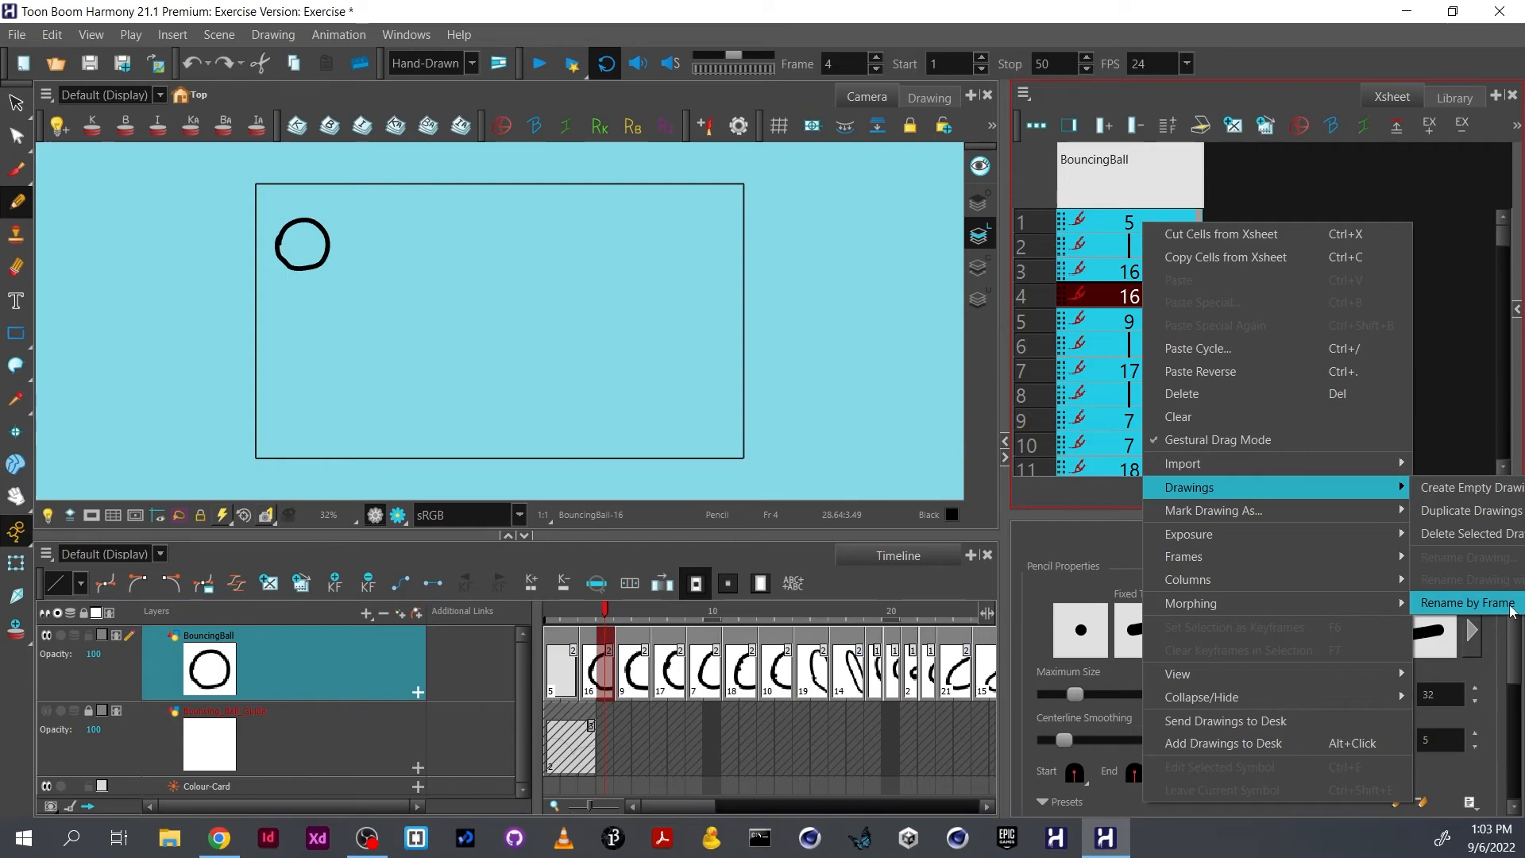
{"action": "left_click", "coordinate": [1467, 603]}
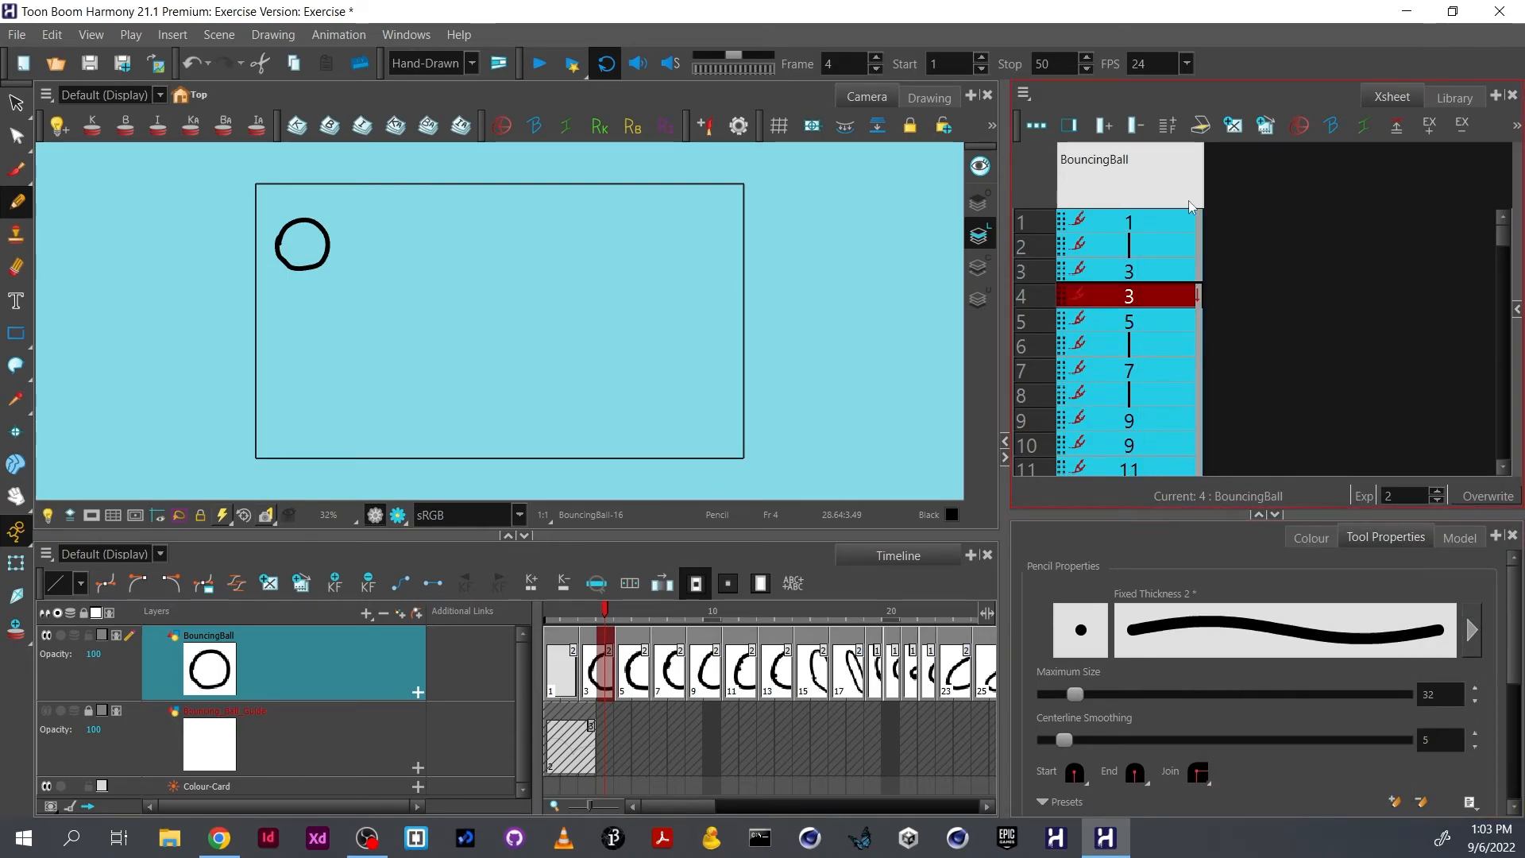
- Look through the renamed BouncingBall drawings along the Xsheet column, and return to frame 1
{"action": "key", "text": "g"}
{"action": "key", "text": "c"}
{"action": "left_click", "coordinate": [891, 281]}
{"action": "left_click", "coordinate": [1147, 224]}
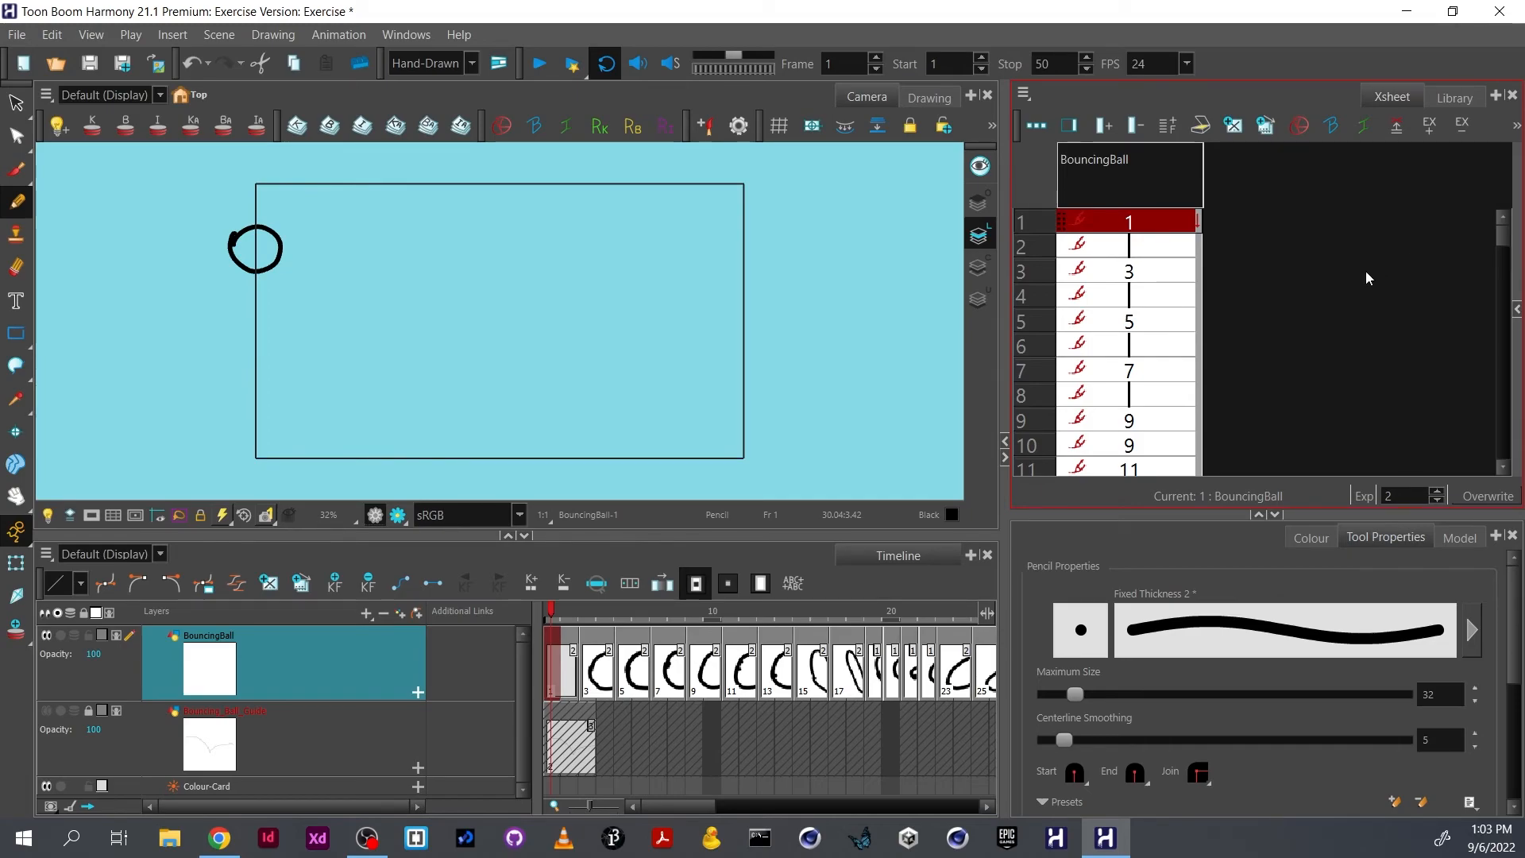
{"action": "left_click_drag", "start_coordinate": [1508, 242], "coordinate": [1509, 277]}
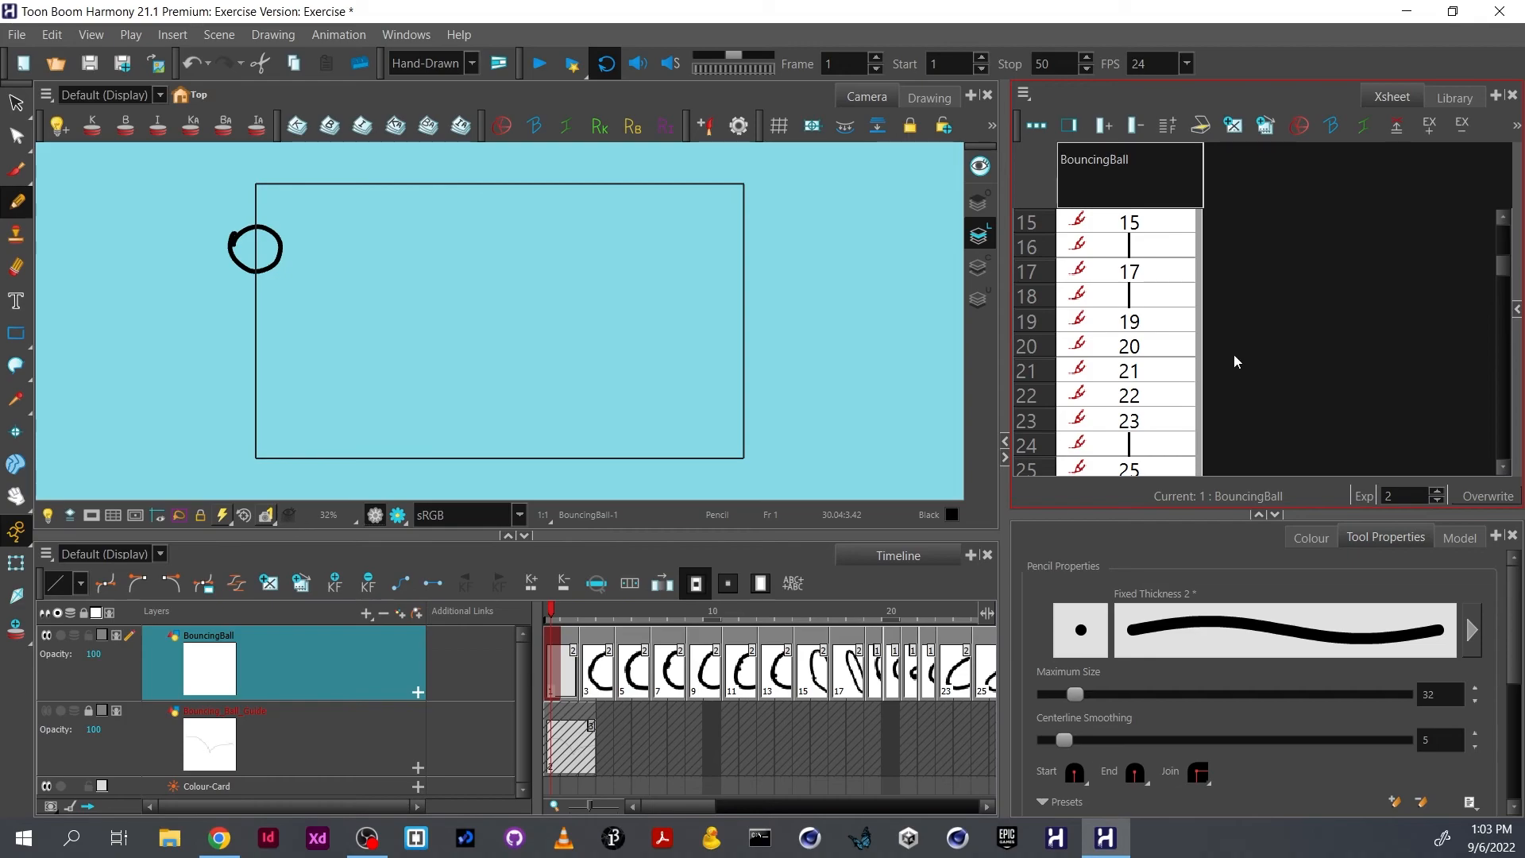
{"action": "left_click_drag", "start_coordinate": [1507, 266], "coordinate": [1520, 191]}
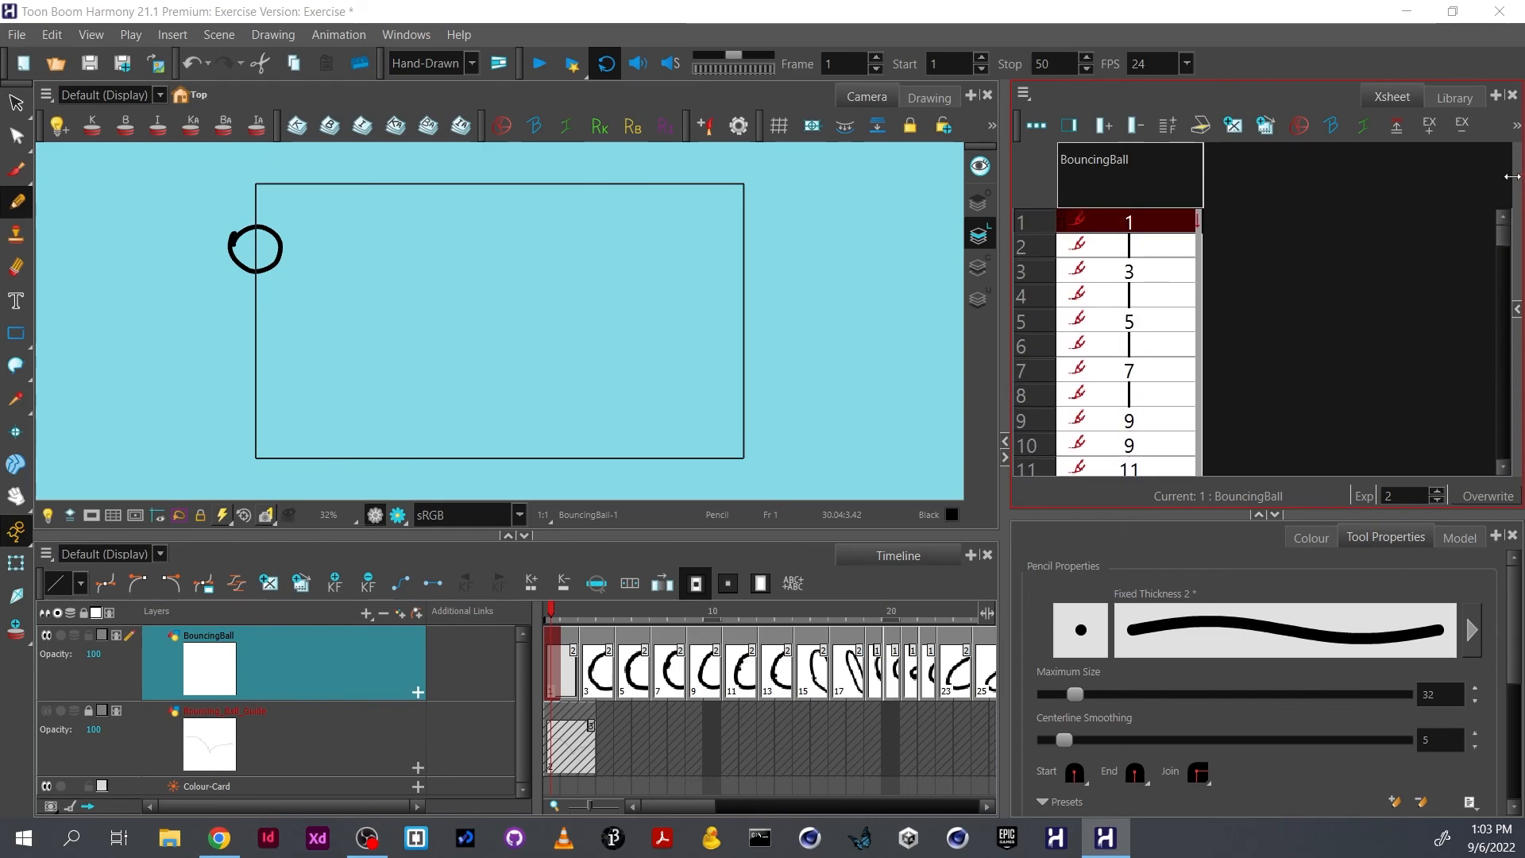